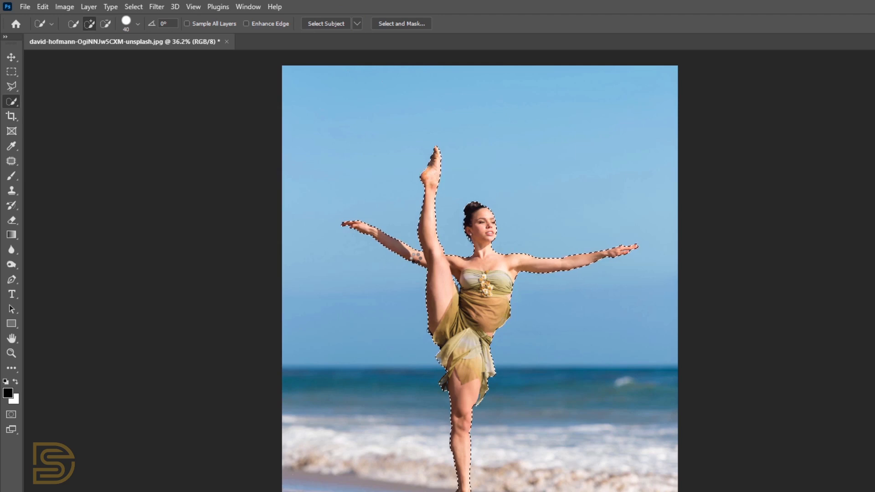
Step: Open the dancer selection in Select and Mask and preview it in the Overlay view
left_click(391, 23)
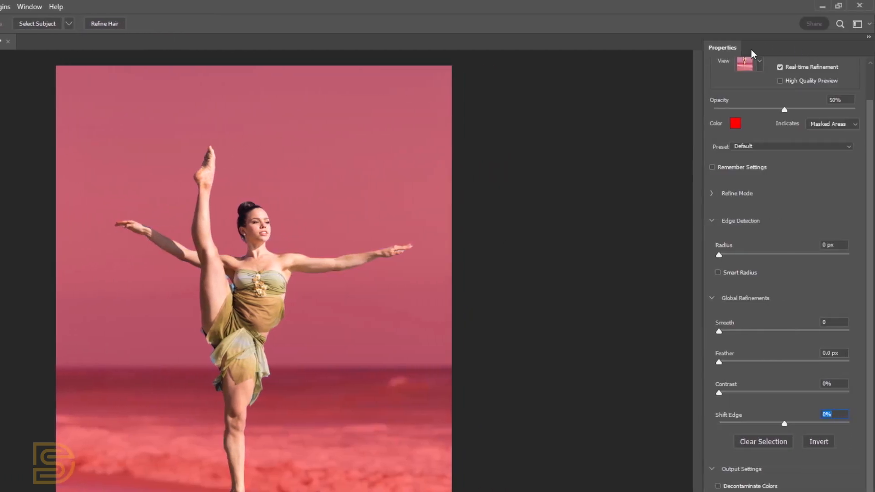
scroll(767, 83, "up", 1)
left_click(760, 77)
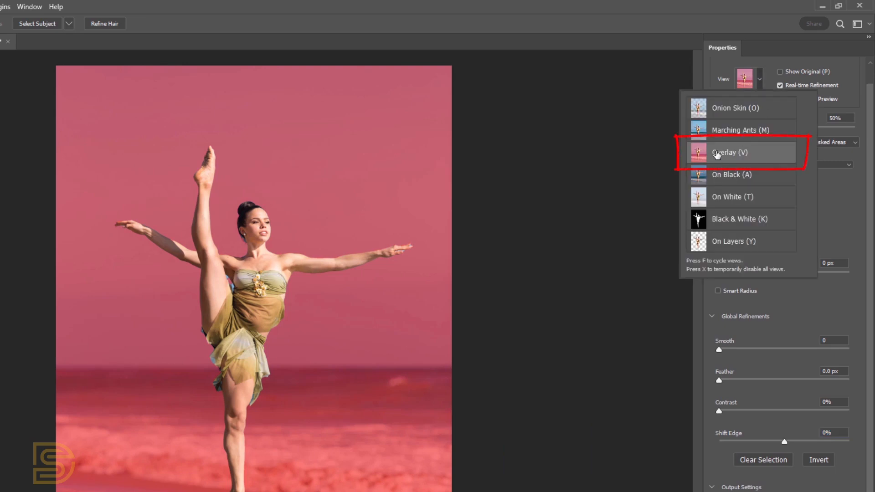
left_click(717, 154)
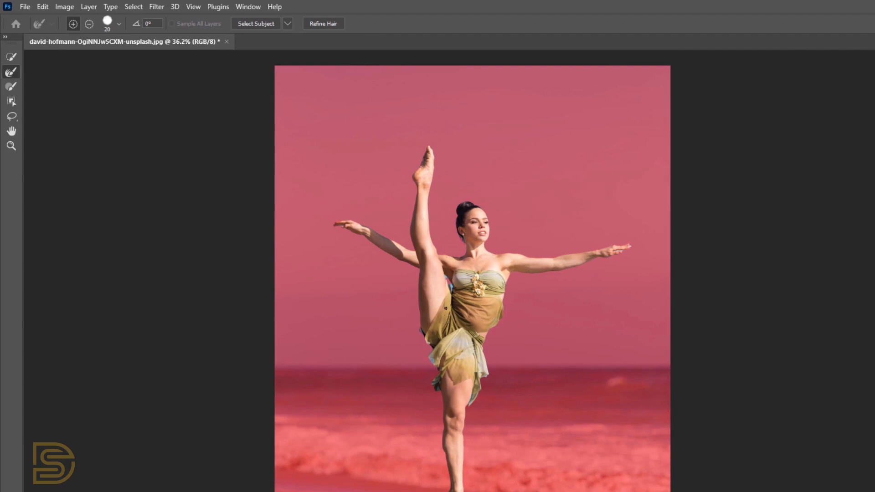
Step: Use the Quick Selection tool to remove the water reflection beneath the dancer's standing foot from the selection
scroll(445, 309, "up", 3)
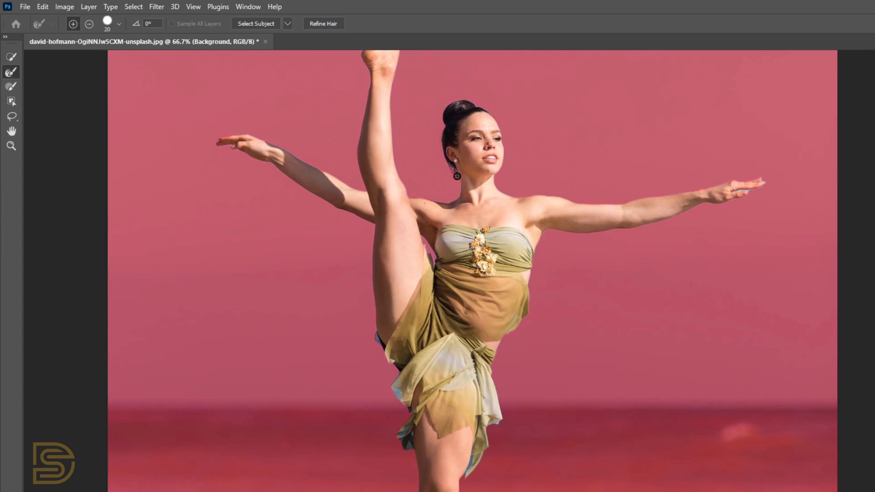
left_click_drag(460, 413, 466, 305)
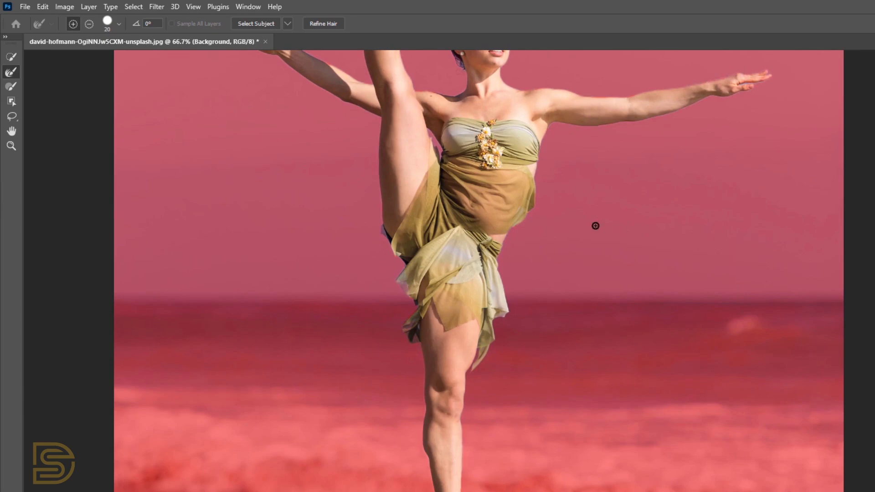
scroll(596, 226, "down", 3)
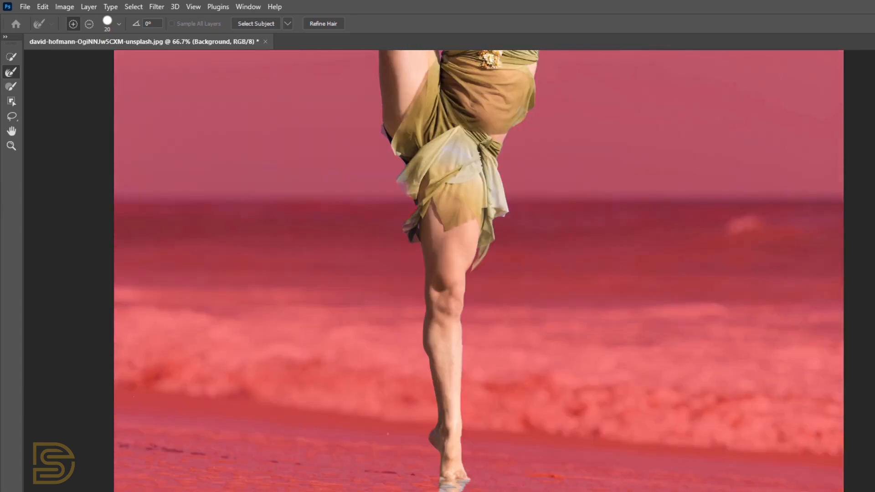
left_click(11, 56)
left_click_drag(449, 490, 444, 486)
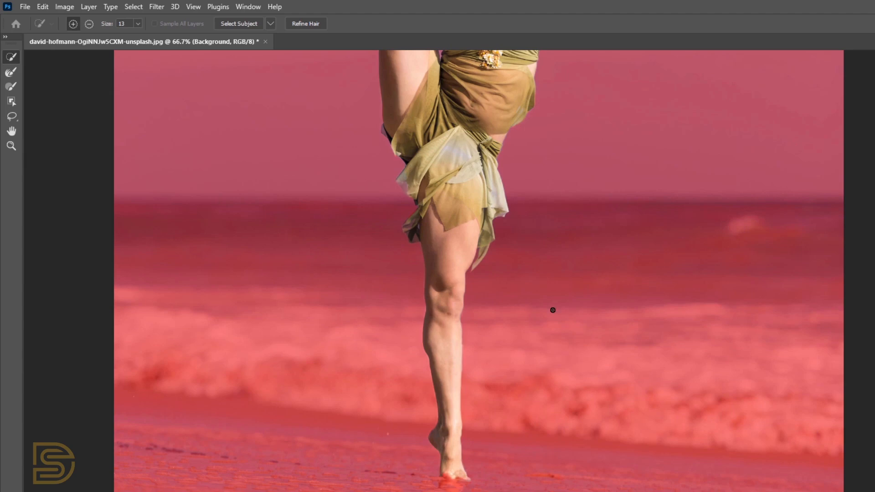
Step: Refine the selection edge with Feather 0.1 px, Contrast 1% and Shift Edge -9%
scroll(541, 361, "up", 6)
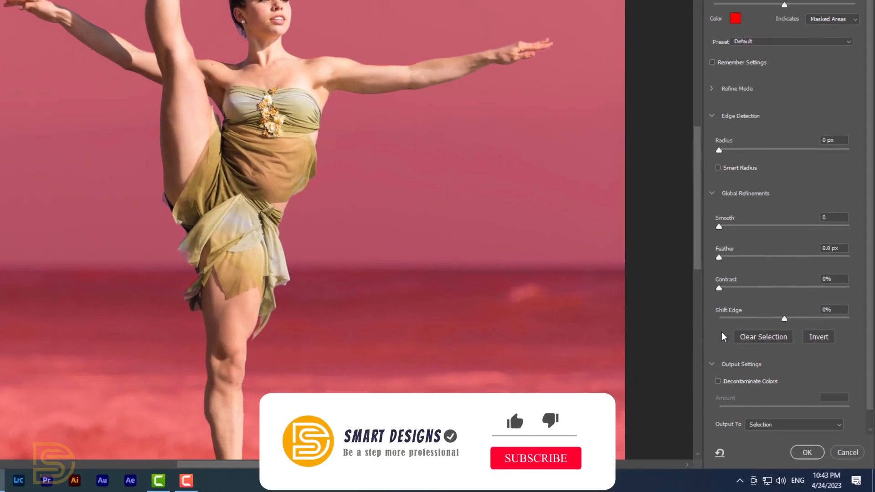
key("Up")
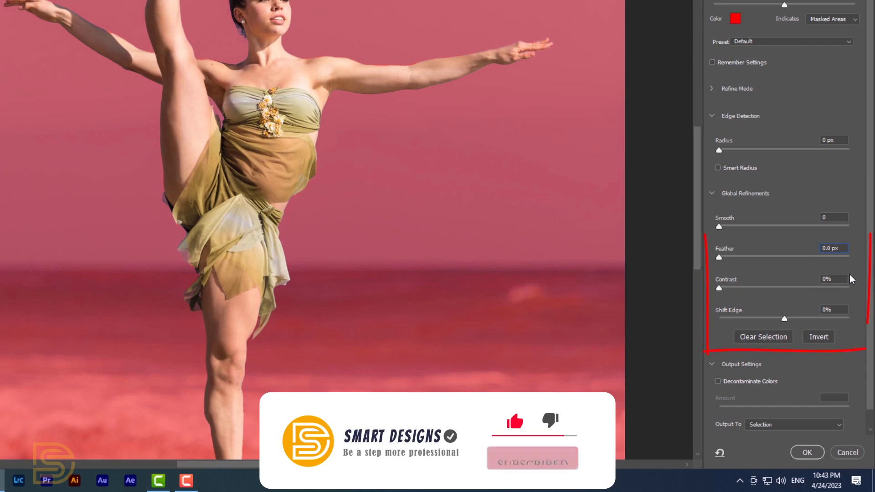
left_click(844, 278)
key("Up")
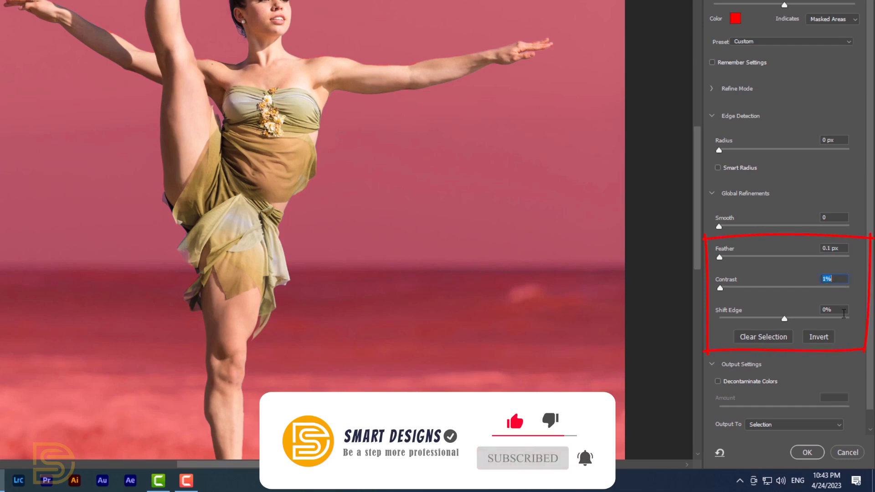
key("Down")
key("Down")
key("Down")
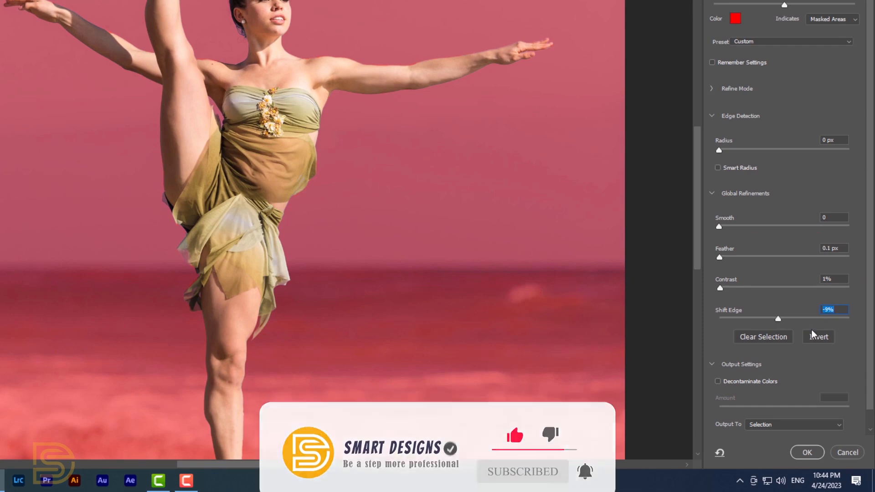
Step: Output the refined selection to a New Layer and apply it
scroll(811, 383, "down", 1)
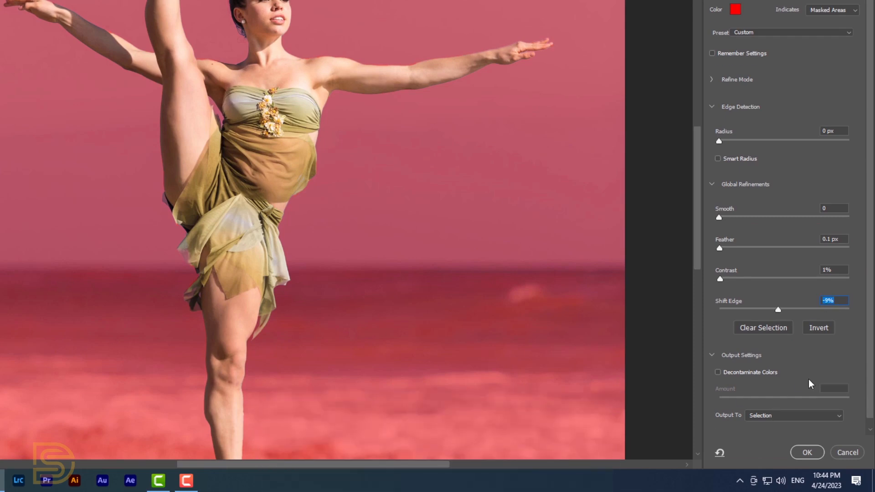
left_click(783, 419)
left_click(779, 435)
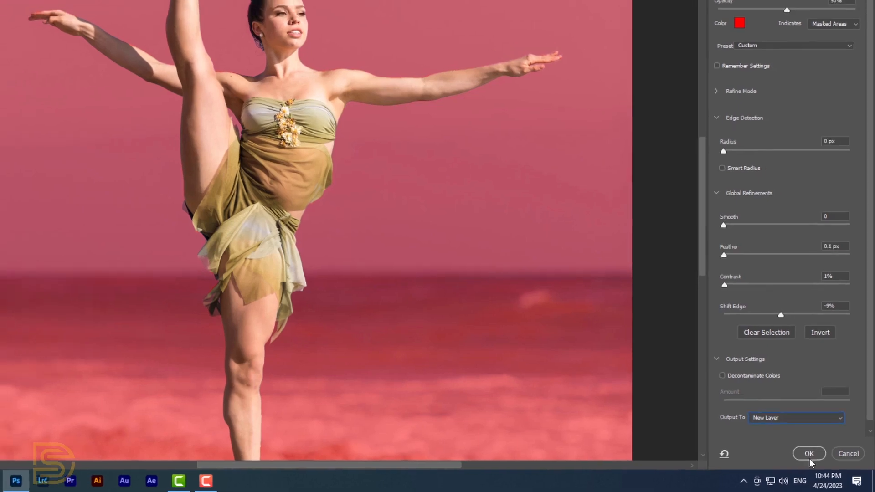
left_click(801, 453)
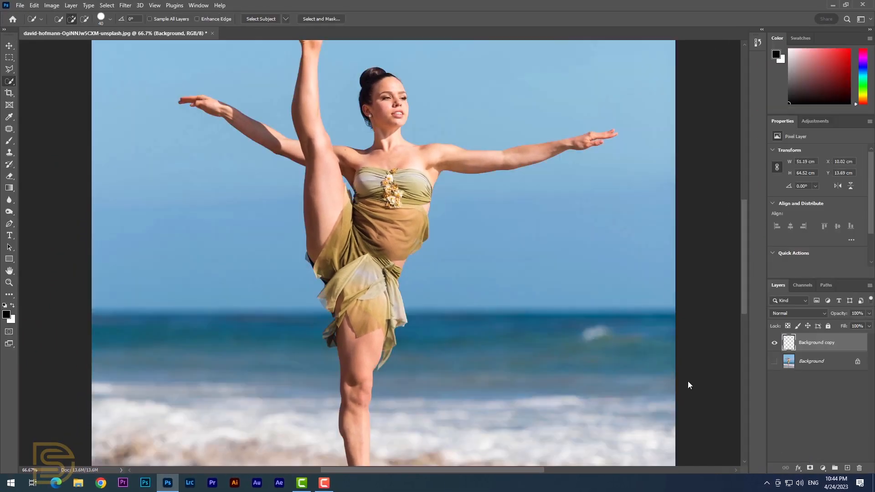
Step: Load the dancer cutout's outline as a selection, hide the cutout layer and show the original Background layer
key("ctrl+0")
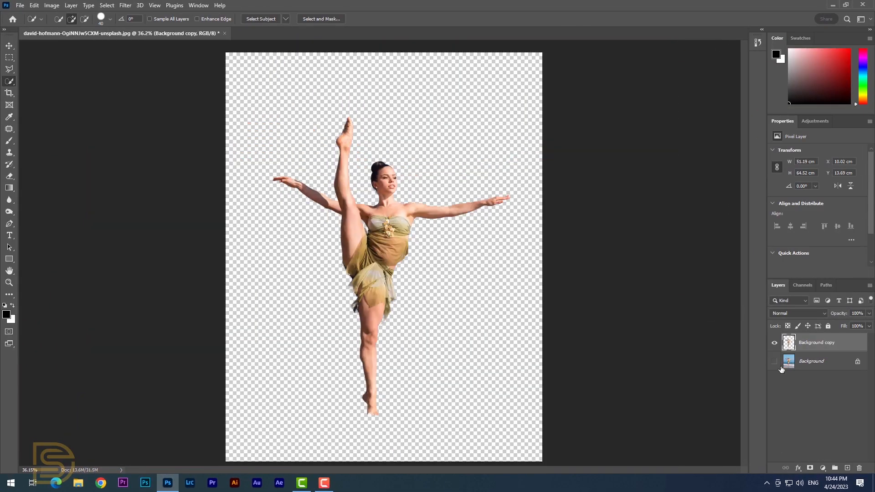
key("ctrl")
left_click(789, 345, "ctrl")
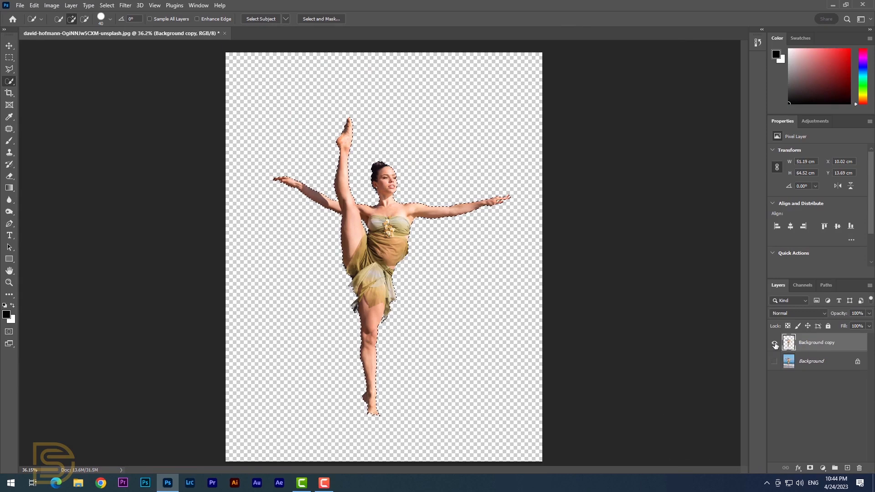
left_click(775, 345)
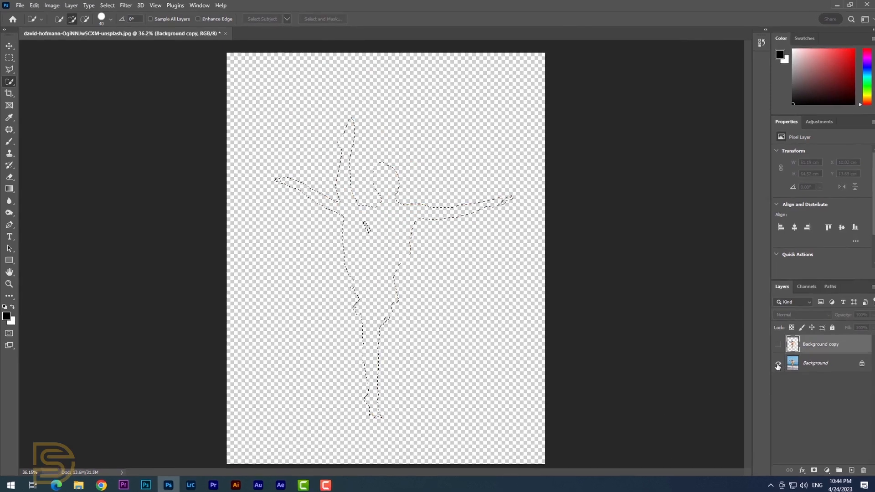
left_click(777, 363)
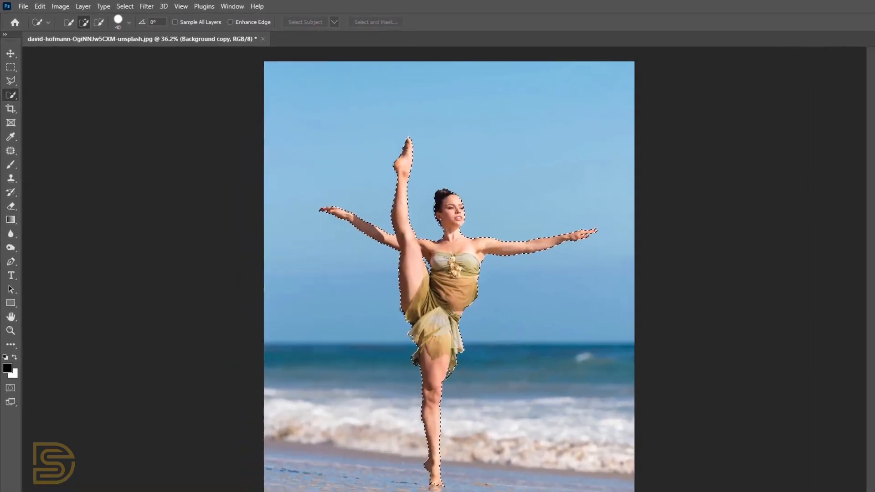
Step: Expand the dancer selection by 15 pixels
left_click(140, 8)
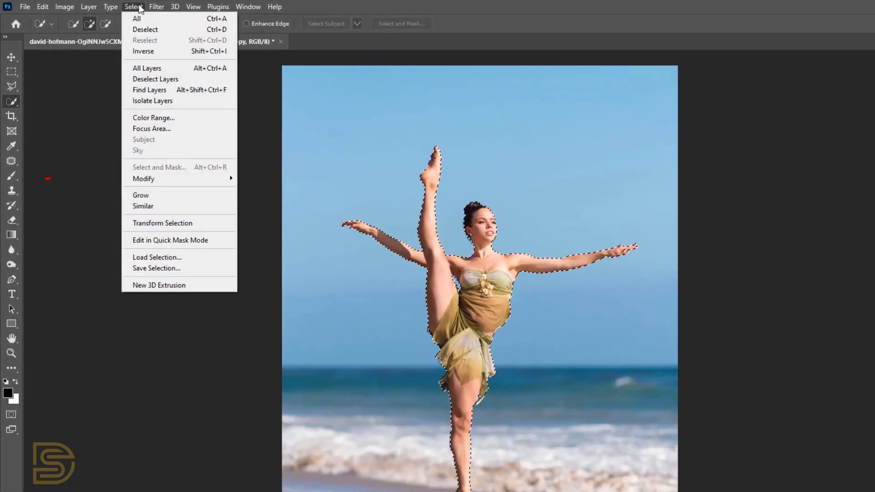
mouse_move(150, 179)
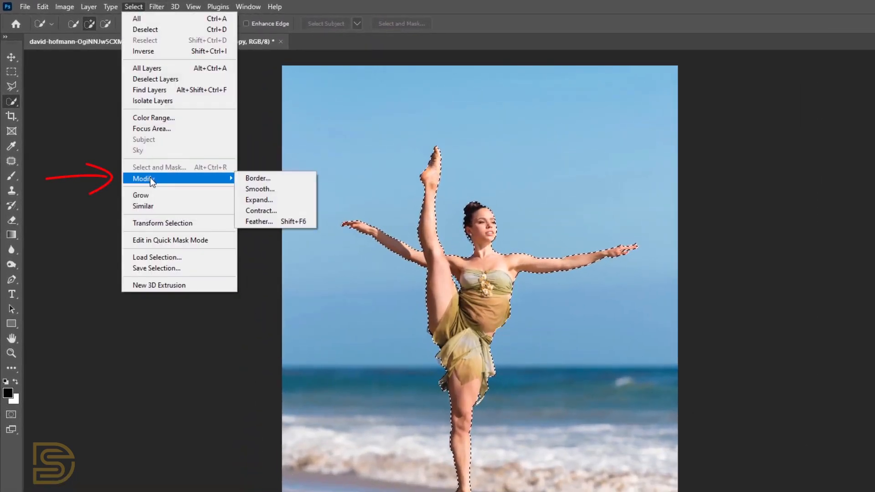
left_click(277, 202)
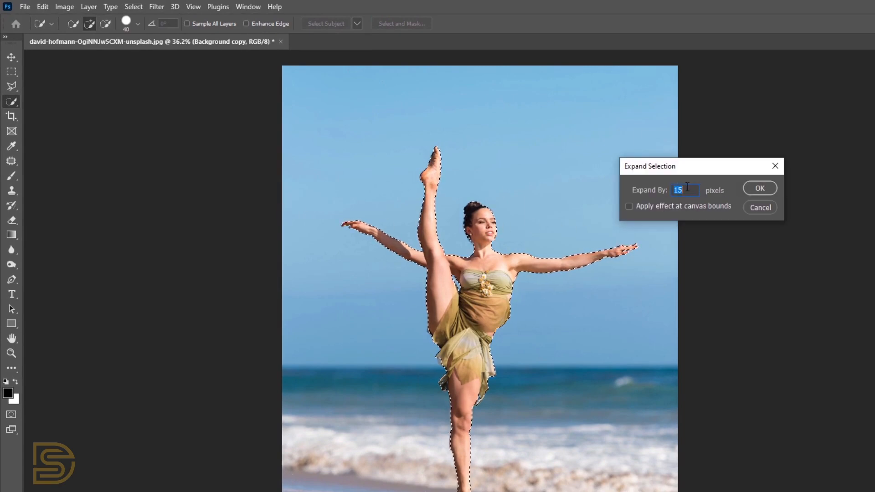
left_click(759, 189)
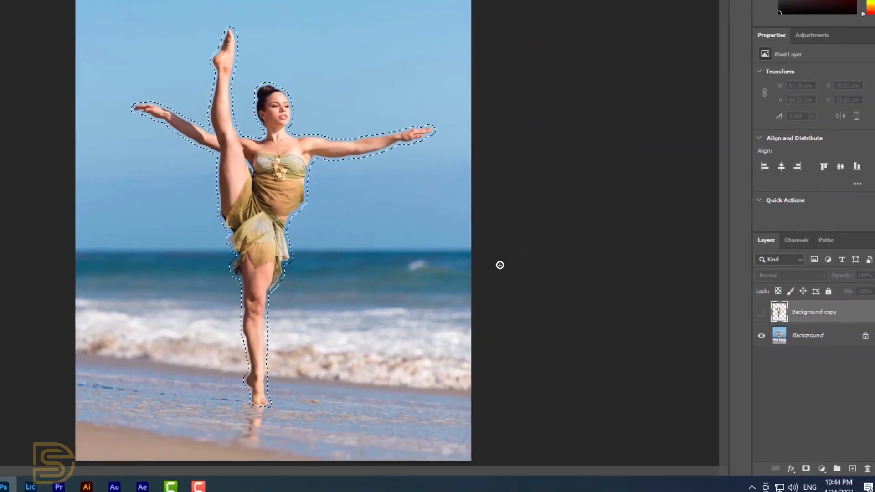
Step: Fill the selected area on the Background layer with Content-Aware at 100% opacity to erase the dancer, and deselect
left_click(810, 336)
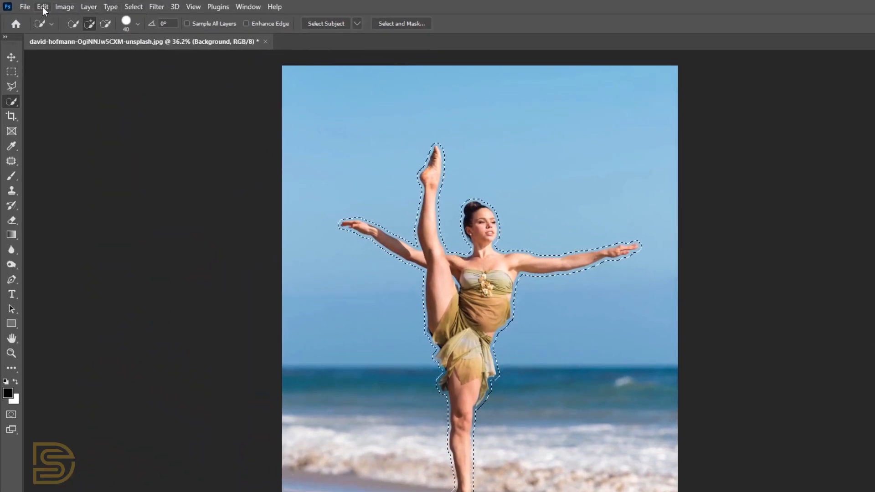
left_click(43, 7)
left_click(53, 184)
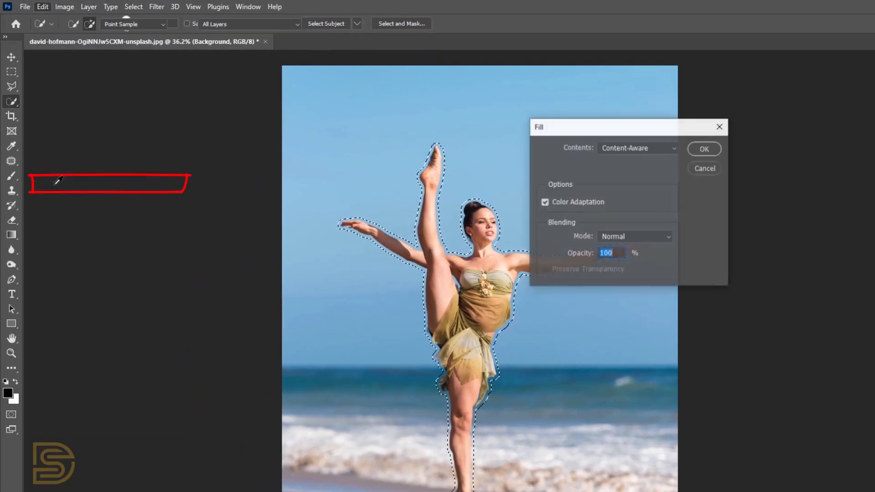
left_click(707, 150)
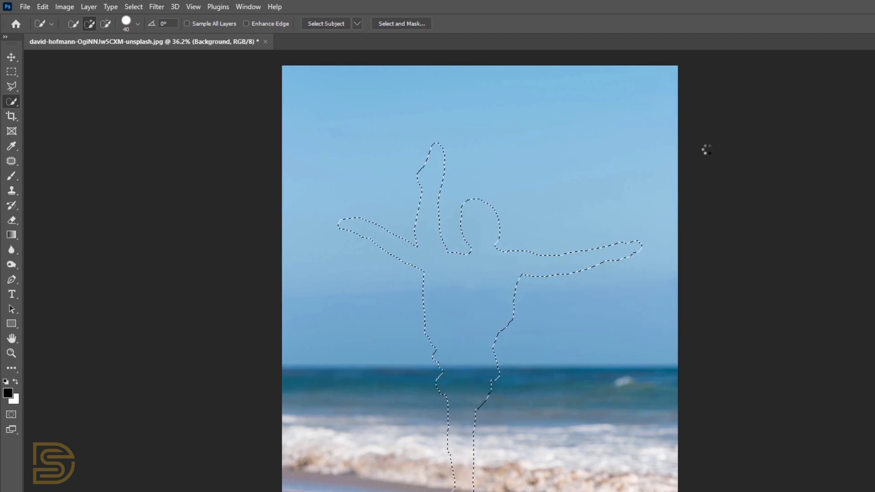
key("ctrl+d")
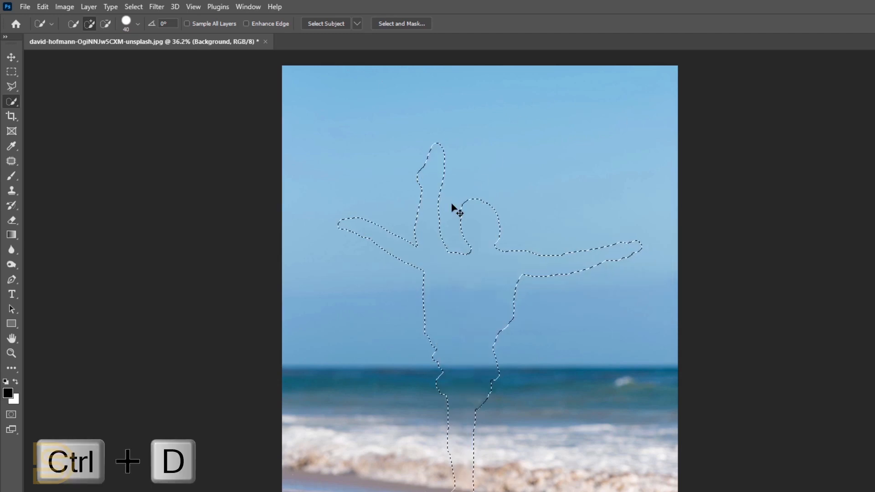
Step: Patch the leftover foot reflection on the wet sand with clean water texture beside it, and deselect
left_click(11, 162)
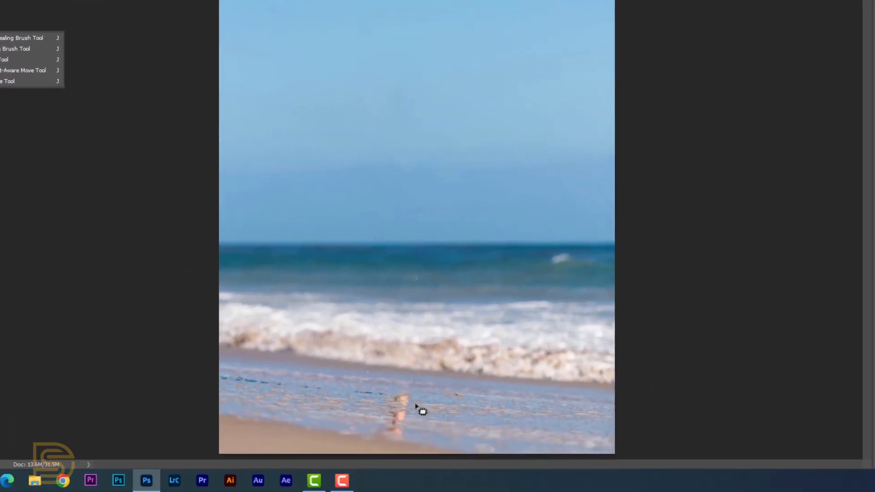
left_click_drag(414, 398, 403, 440)
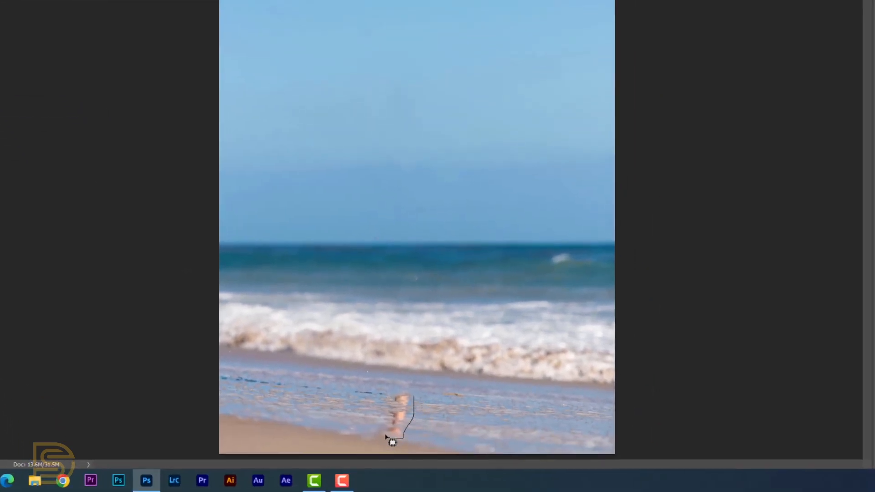
mouse_move(390, 410)
left_mouse_down()
mouse_move(415, 397)
mouse_move(411, 418)
mouse_move(467, 420)
left_mouse_up()
key("ctrl+d")
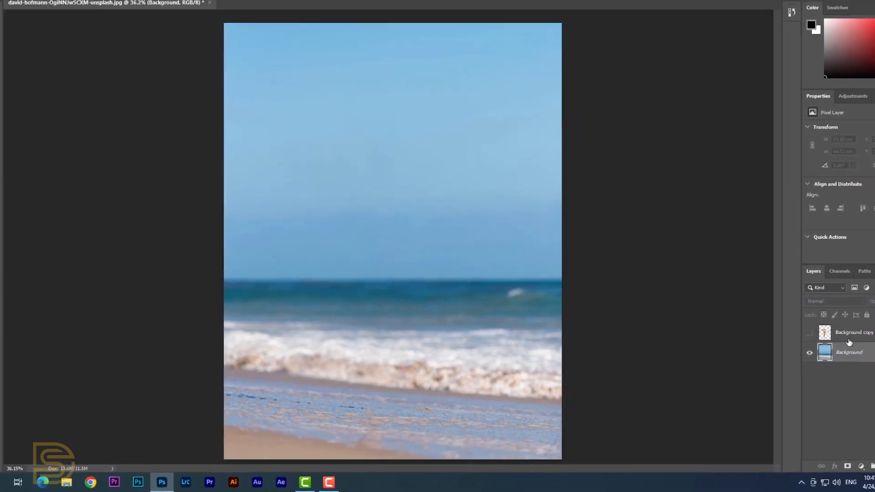
Step: Show the dancer cutout layer again and unlock the Background layer
left_click(775, 343)
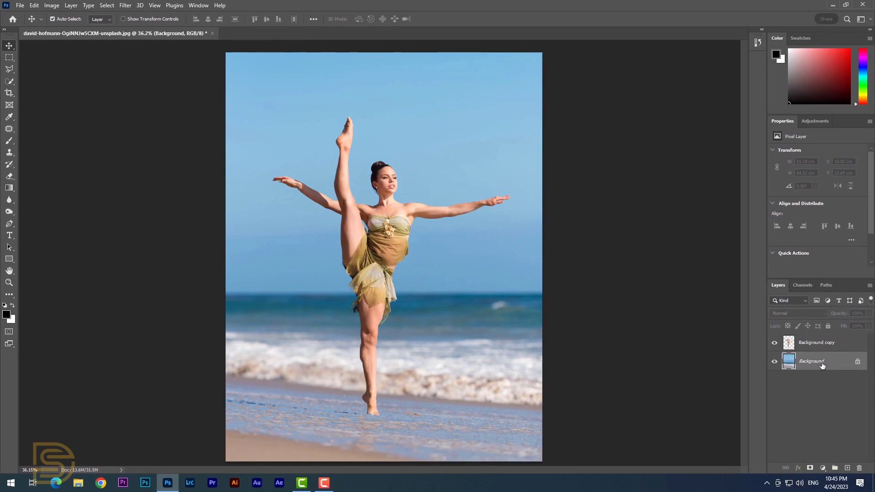
left_click(859, 363)
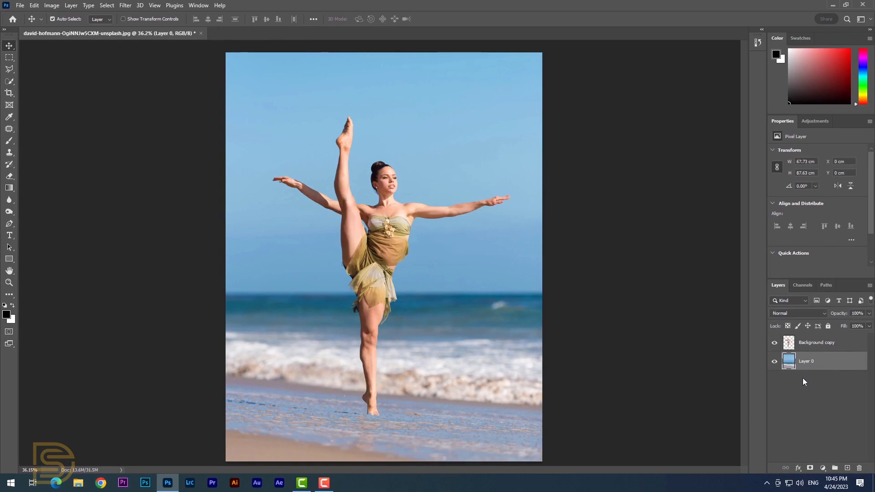
Step: Extend the canvas on both sides of the photo to about 127 cm wide using a Content-Aware crop
left_click(9, 93)
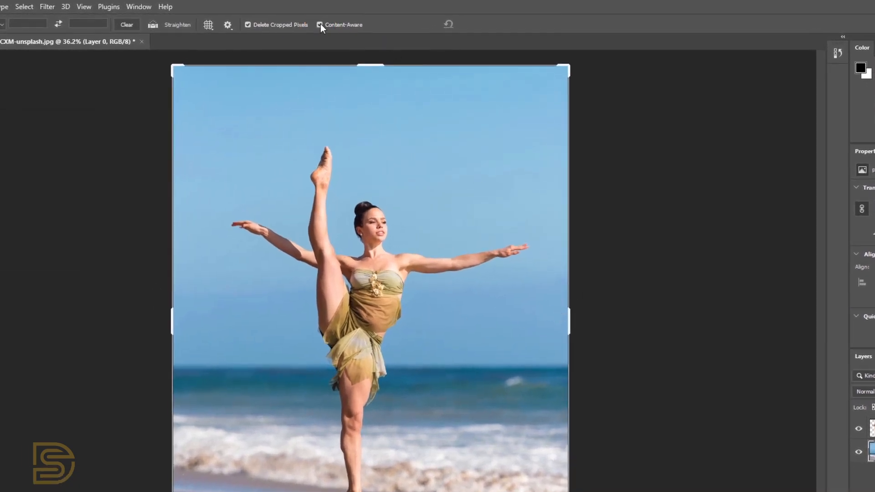
left_click_drag(567, 320, 647, 320)
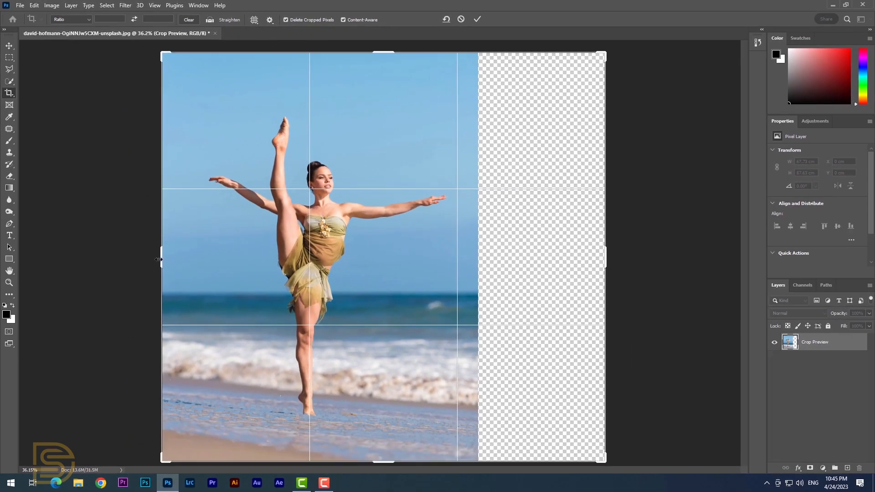
left_click_drag(158, 259, 85, 258)
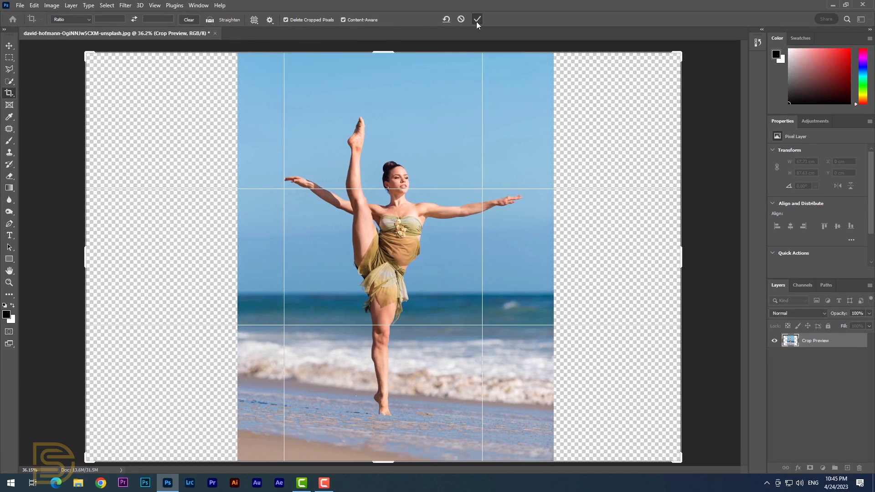
left_click(476, 19)
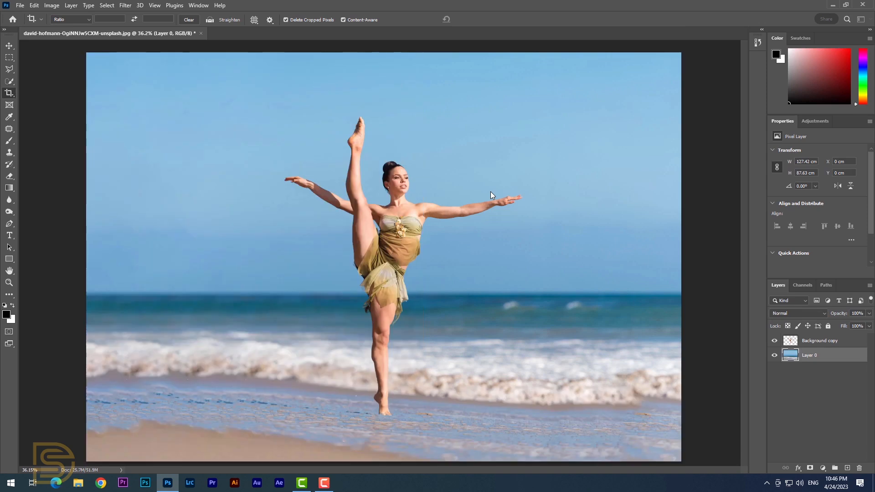
Step: On the dancer cutout layer, make a rectangular selection of a thin vertical strip about 0.53 cm wide, from her head to her foot
left_click(791, 344)
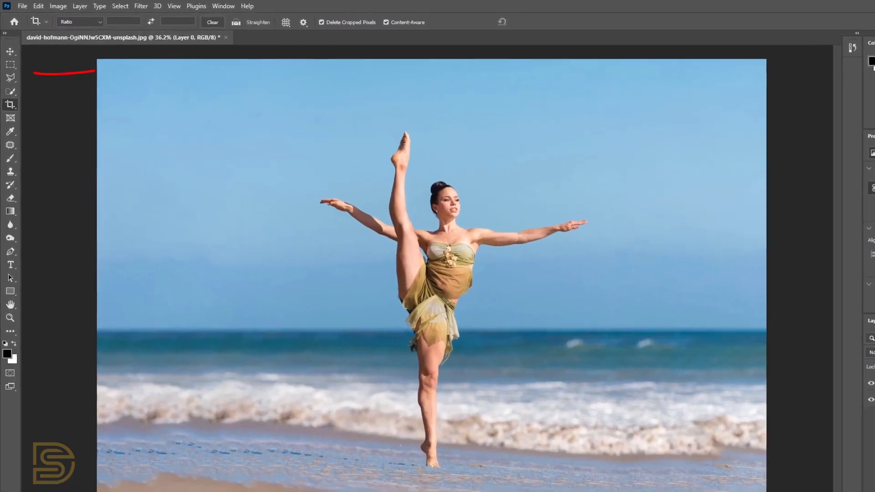
left_click(12, 60)
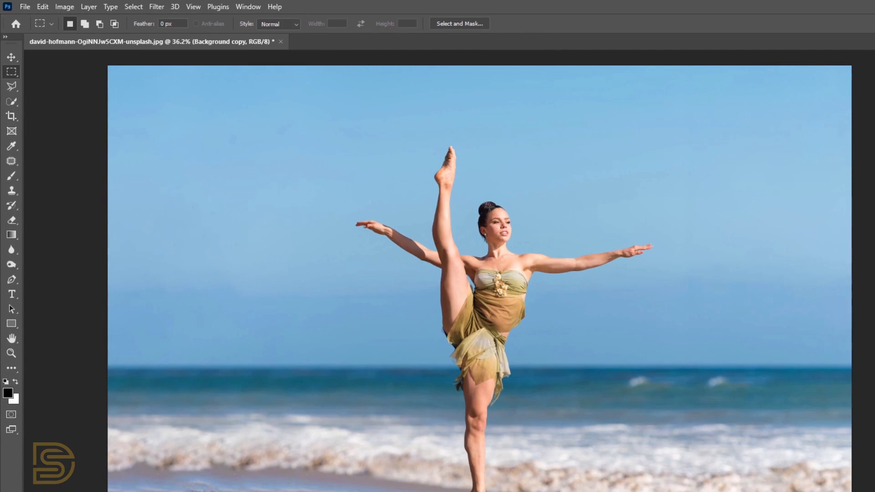
left_click_drag(490, 210, 488, 491)
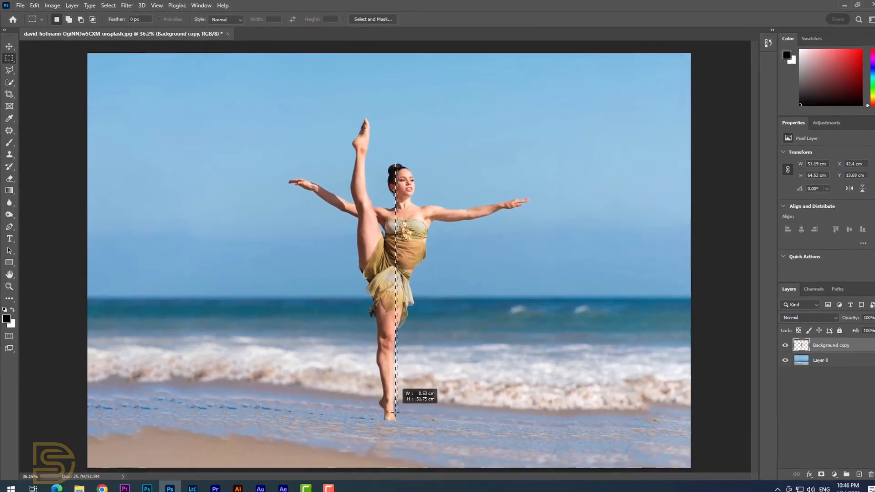
left_click_drag(395, 412, 391, 414)
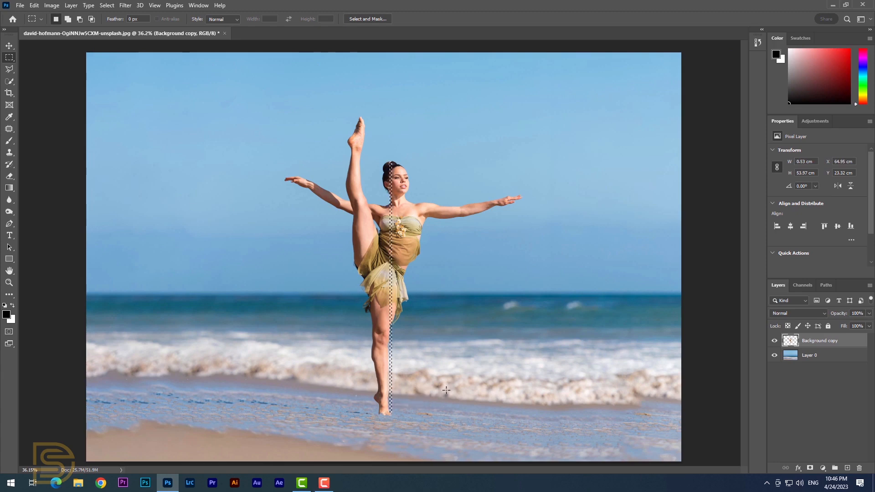
Step: Nudge the strip selection left to about X 63.99 cm and slightly down to Y 23.67 cm, and copy it to a new layer
key("Left")
key("Left")
key("Left")
key("Left")
key("Left")
key("Left")
key("Left")
key("Left")
key("Left")
key("Left")
key("Left")
key("Left")
key("Left")
key("Left")
key("Left")
key("Left")
key("Left")
key("Left")
key("Left")
key("Left")
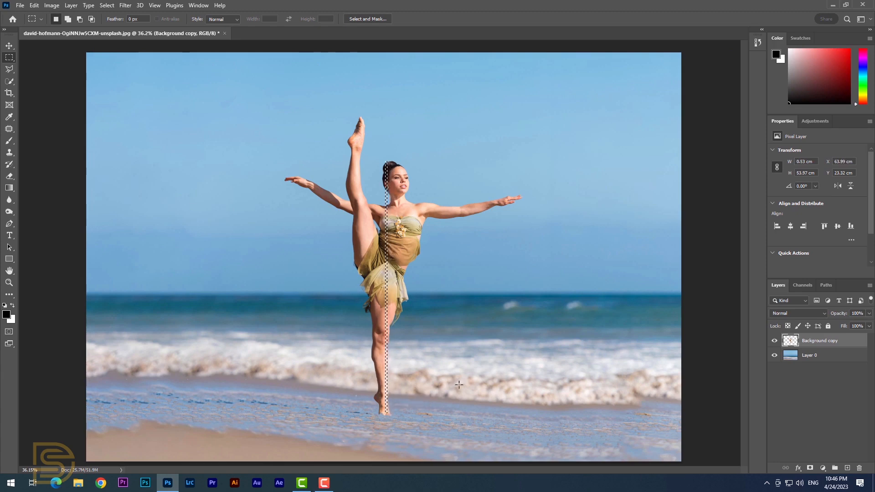
key("Down")
key("Down")
key("Down")
key("Down")
key("Down")
key("Down")
key("Down")
key("Down")
key("Down")
key("Down")
key("ctrl+j")
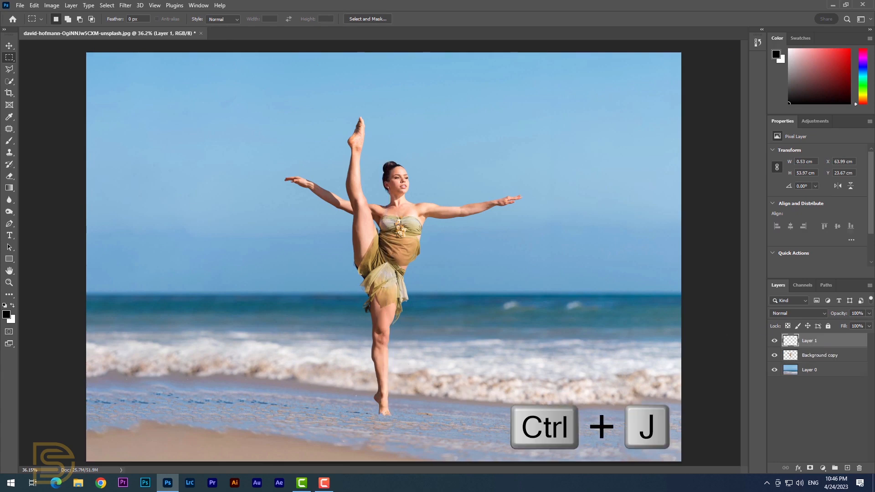
Step: Stretch the copied strip horizontally past both edges of the canvas, to about 133.7 cm wide, keeping its height
left_click(6, 47)
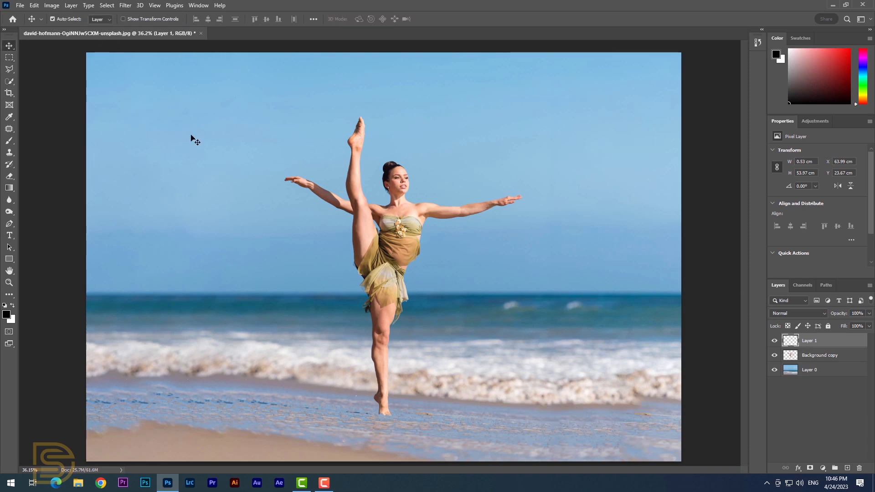
key("ctrl+t")
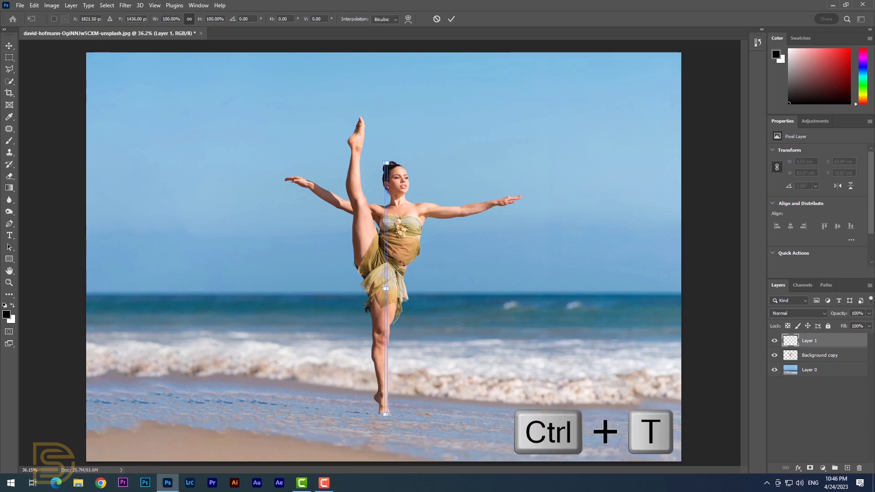
left_click_drag(387, 289, 719, 289)
left_click_drag(385, 289, 79, 289)
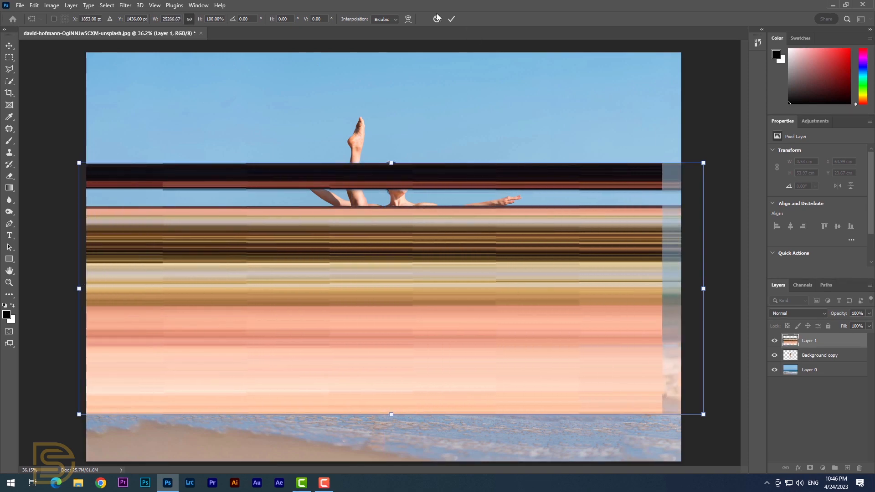
left_click(456, 18)
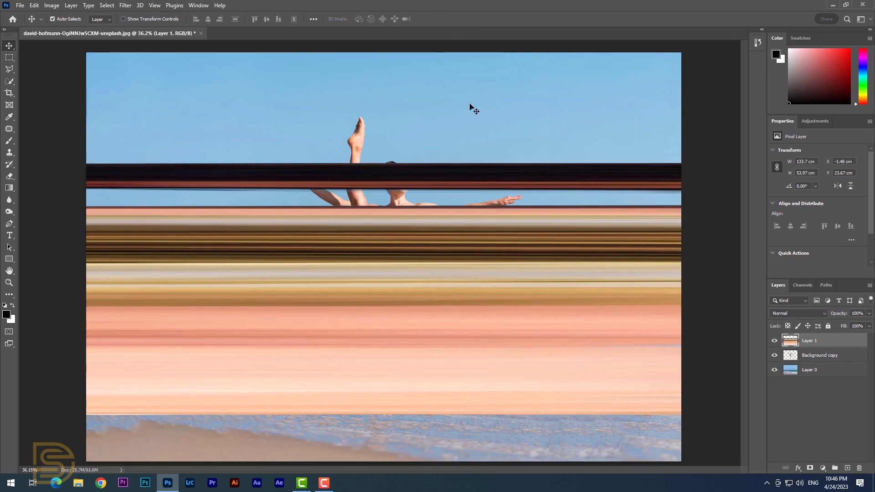
Step: Move the stretched stripes up to the top of the canvas and apply the Polar Coordinates filter with Rectangular to Polar
left_click_drag(428, 321, 433, 218)
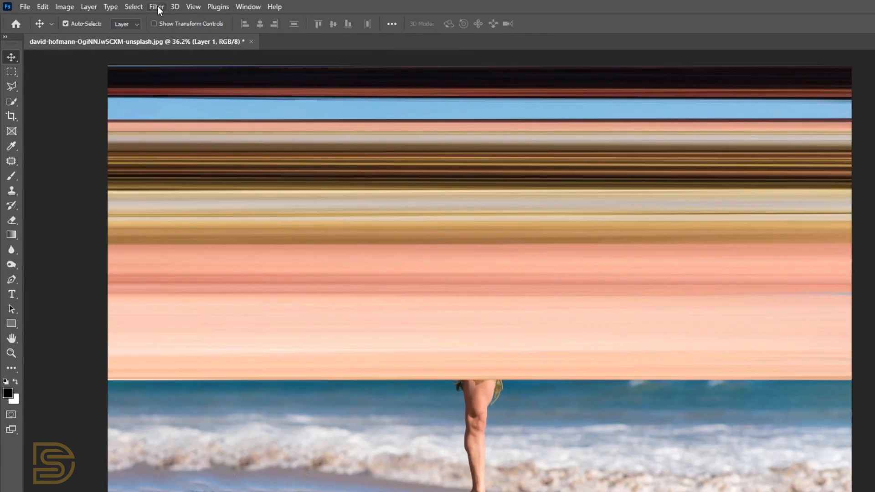
left_click(158, 7)
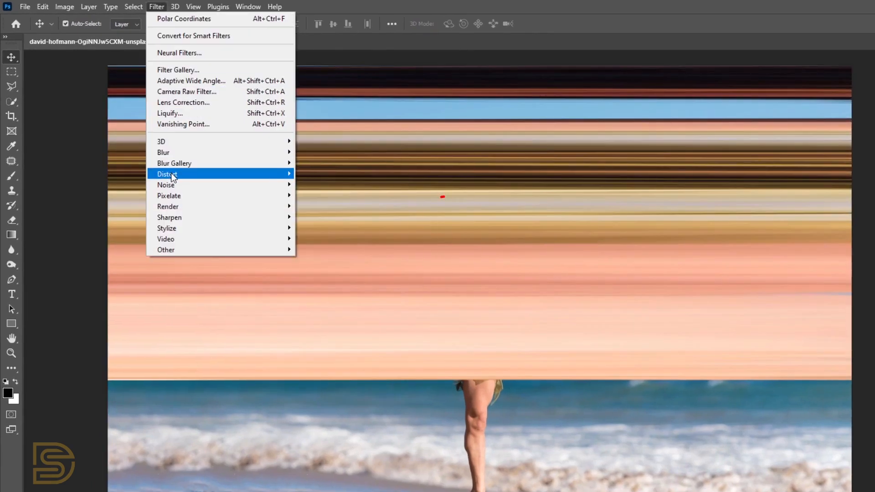
mouse_move(173, 178)
left_click(315, 195)
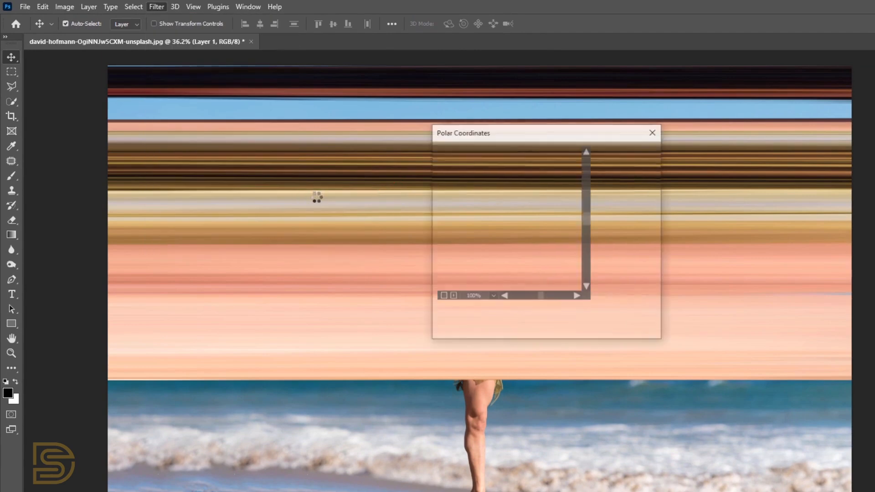
left_click(443, 296)
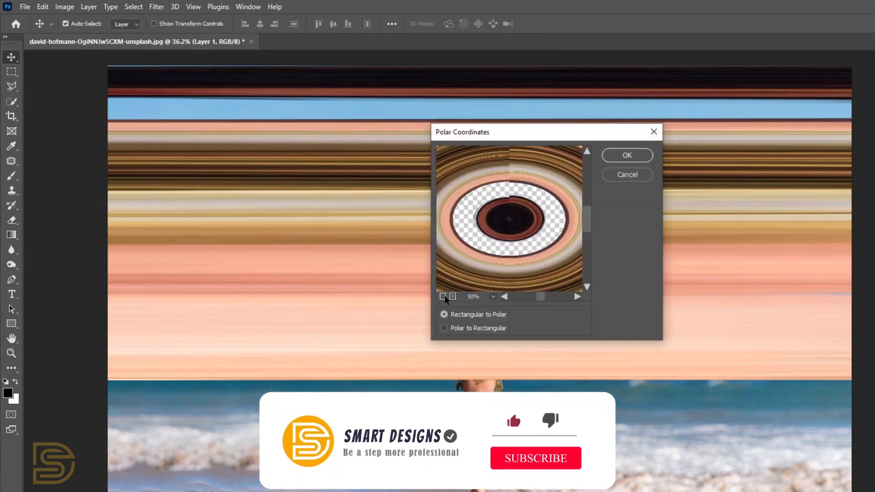
left_click(443, 296)
left_click(443, 296)
left_click(443, 296)
left_click(443, 296)
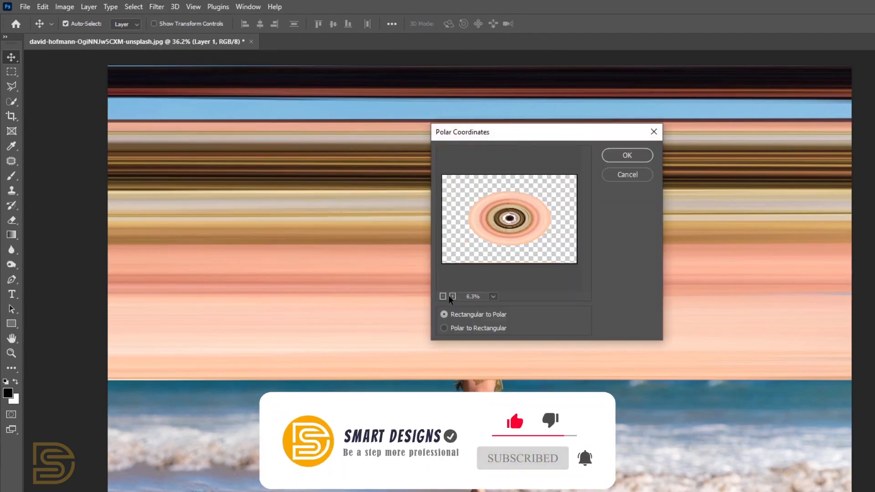
left_click(627, 155)
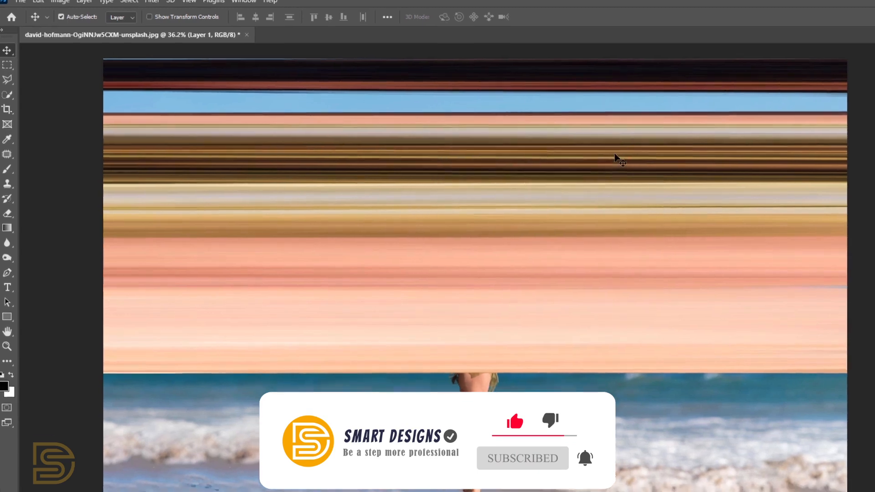
Step: Squeeze the striped ellipse to about 69.8% width so it forms a round disc, and position it over the dancer's body
key("f")
key("f")
key("ctrl+t")
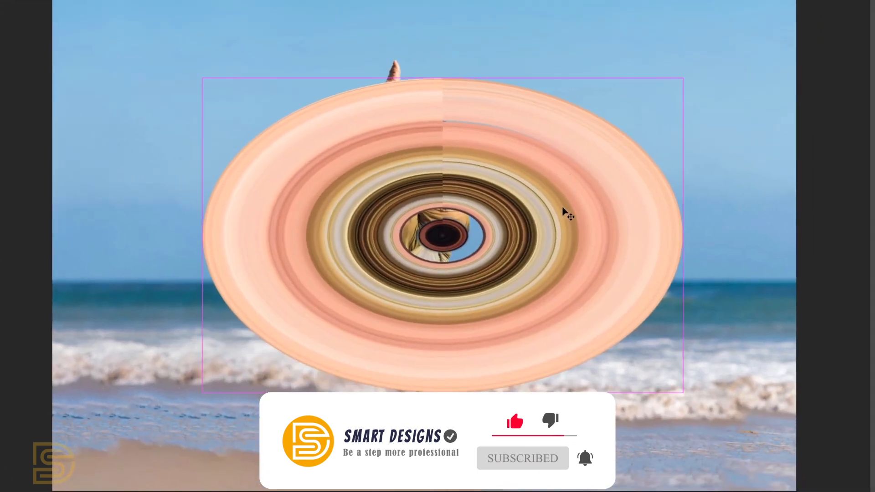
left_click_drag(683, 235, 538, 226)
left_click_drag(436, 172, 482, 176)
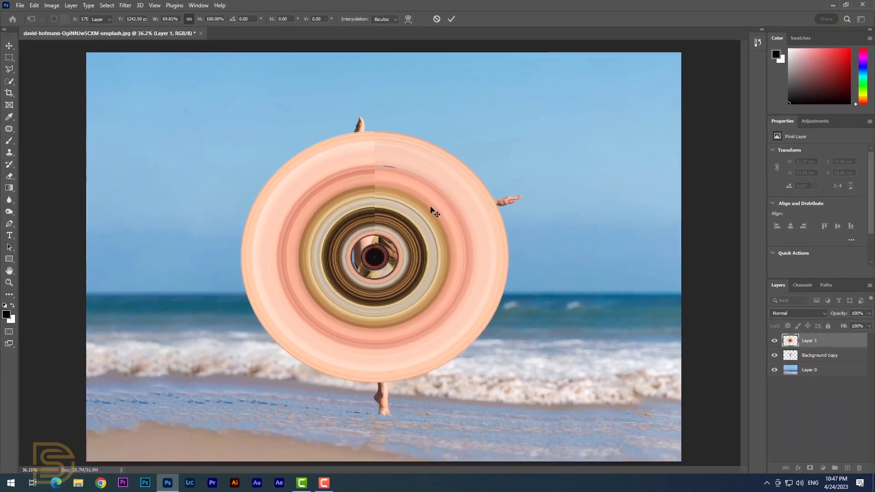
key("Return")
Step: Place the dancer layer above the striped disc, shift the disc slightly, and rotate it about -13.8° so its seam hides behind her
left_click_drag(819, 356, 814, 341)
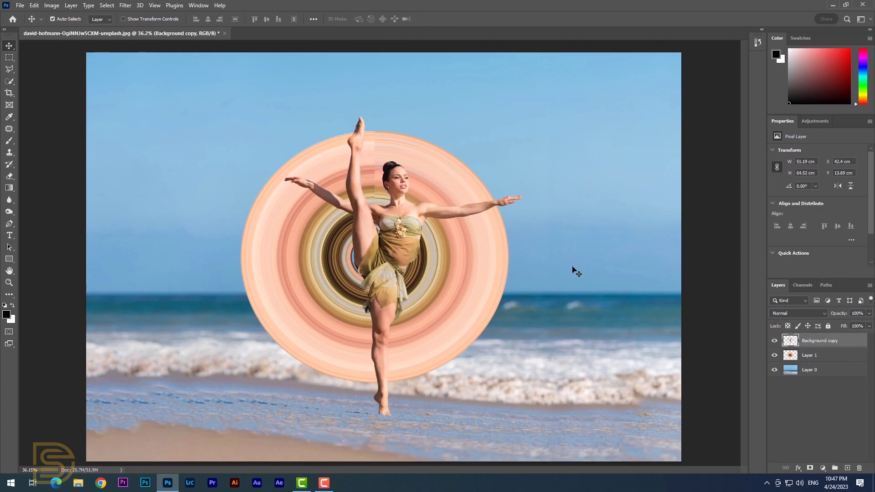
left_click_drag(426, 257, 442, 269)
key("ctrl+t")
left_click_drag(535, 156, 516, 113)
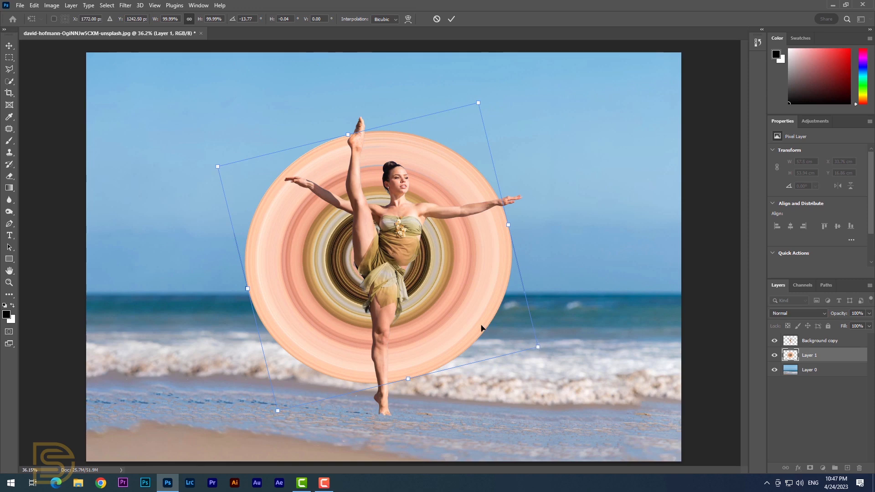
left_click(452, 19)
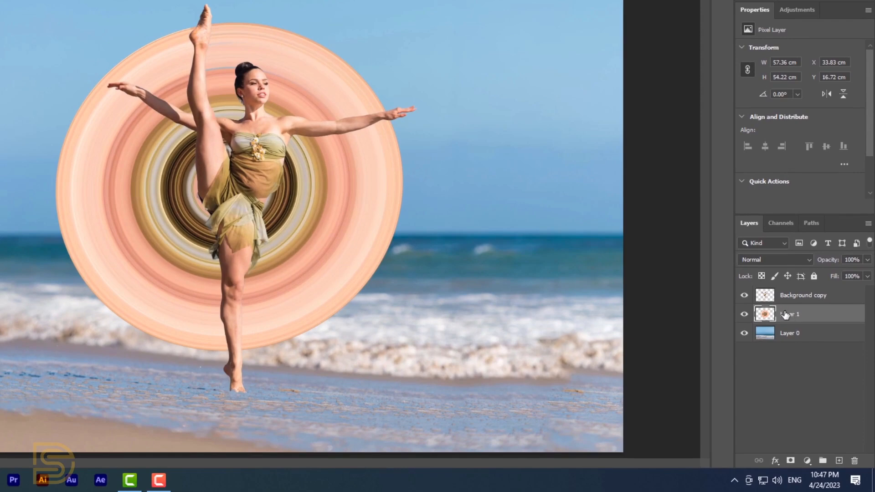
Step: Add a layer mask to the striped disc and paint it black to hide the half on the side of her outstretched arm
left_click(793, 462)
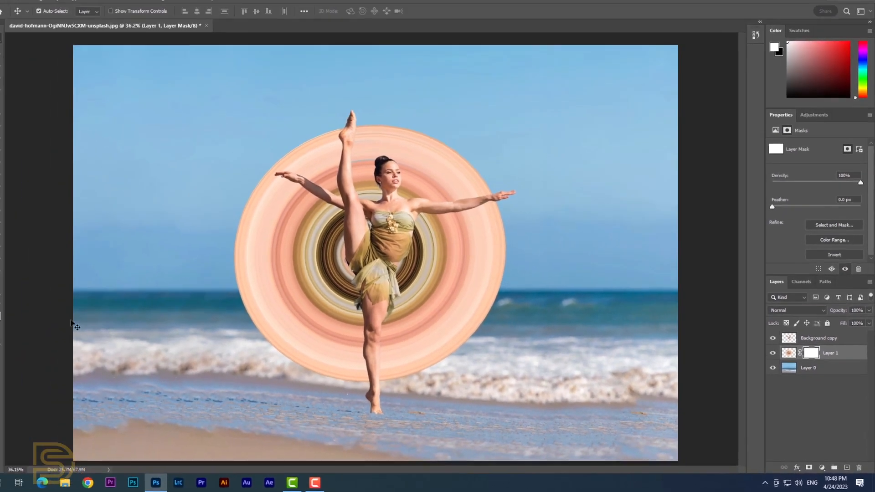
key("b")
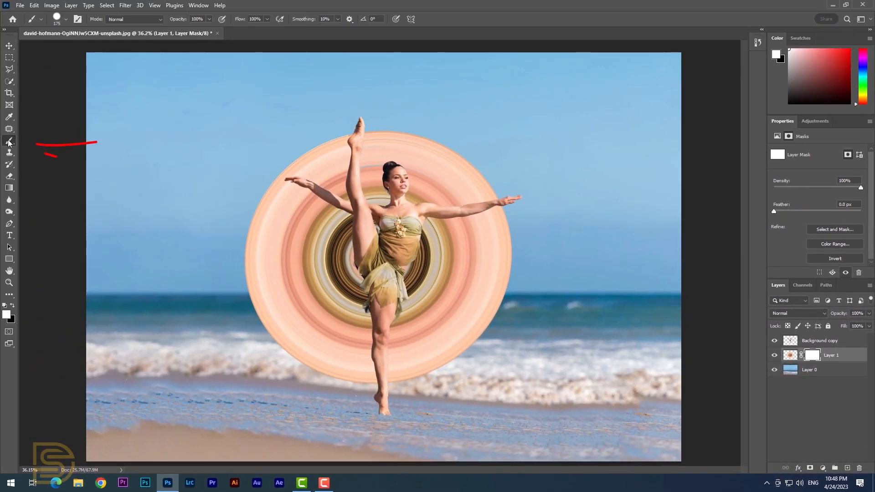
key("x")
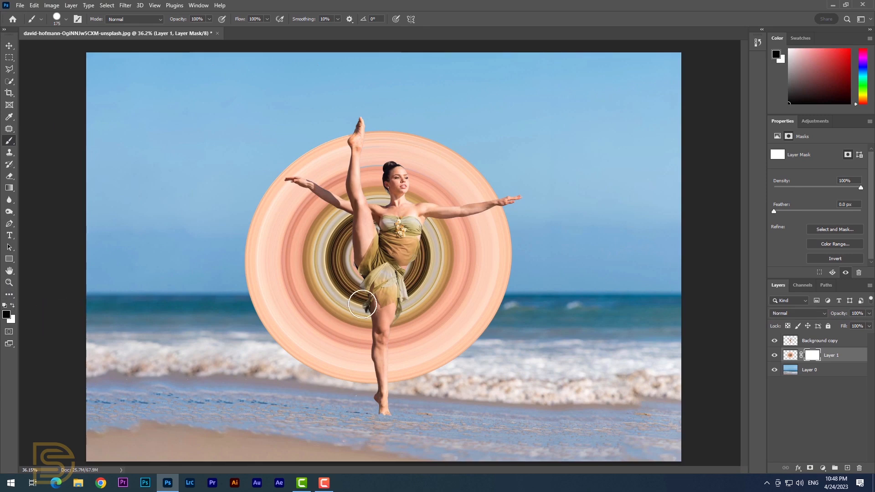
mouse_move(401, 285)
left_mouse_down()
mouse_move(397, 360)
mouse_move(424, 221)
mouse_move(412, 172)
mouse_move(403, 190)
mouse_move(370, 182)
mouse_move(377, 136)
mouse_move(445, 155)
mouse_move(445, 354)
mouse_move(432, 148)
mouse_move(492, 282)
mouse_move(472, 306)
left_mouse_up()
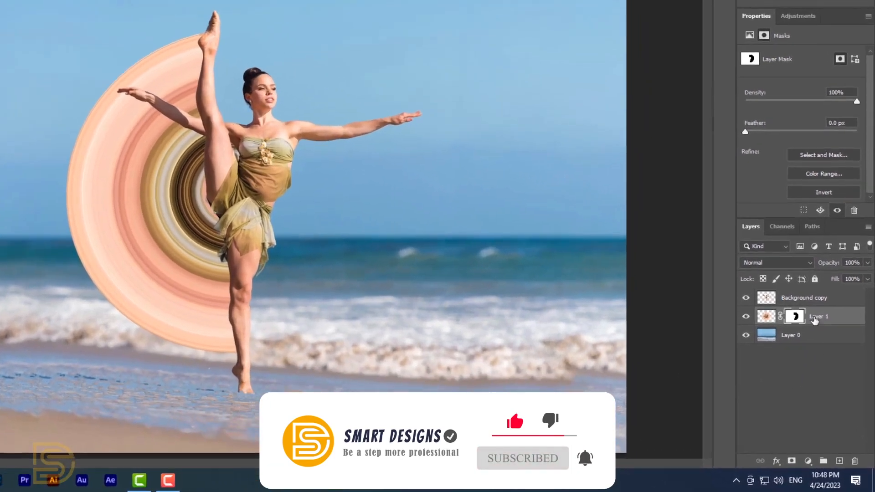
Step: Create a blank layer directly beneath the dancer cutout and set up a 100 px Soft Round brush with 0% hardness
left_click(795, 297)
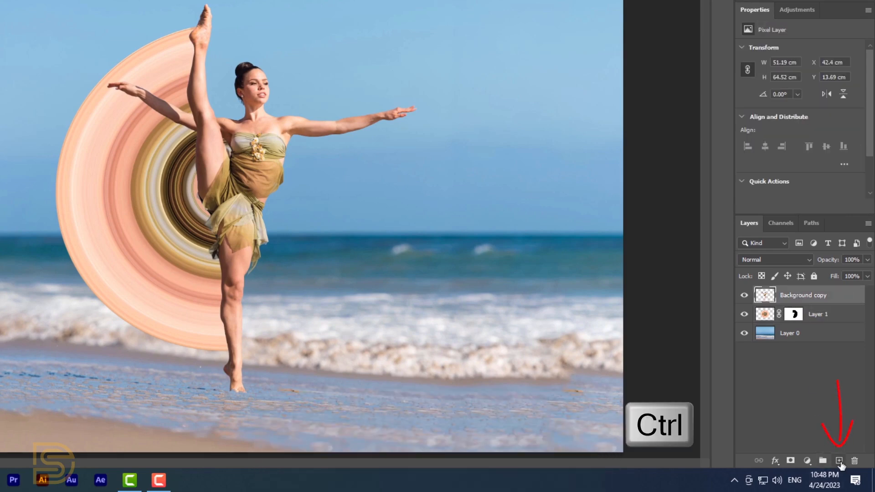
left_click(839, 461, "ctrl")
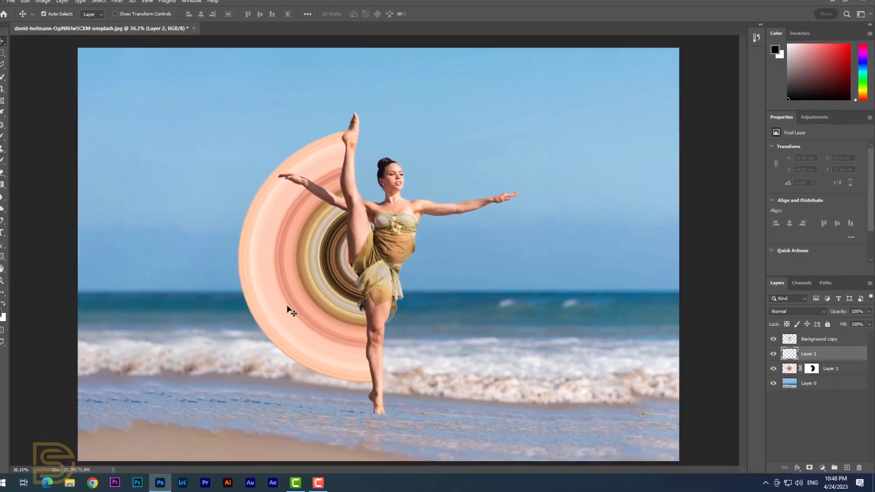
key("b")
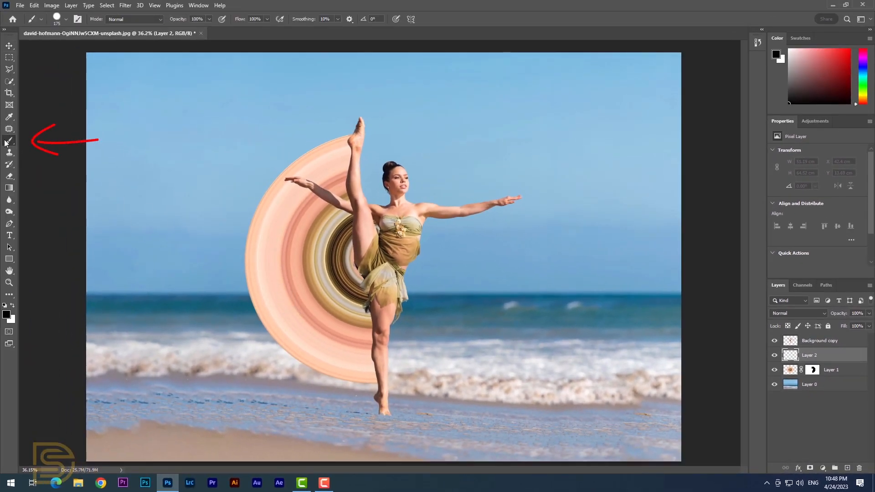
left_click(65, 20)
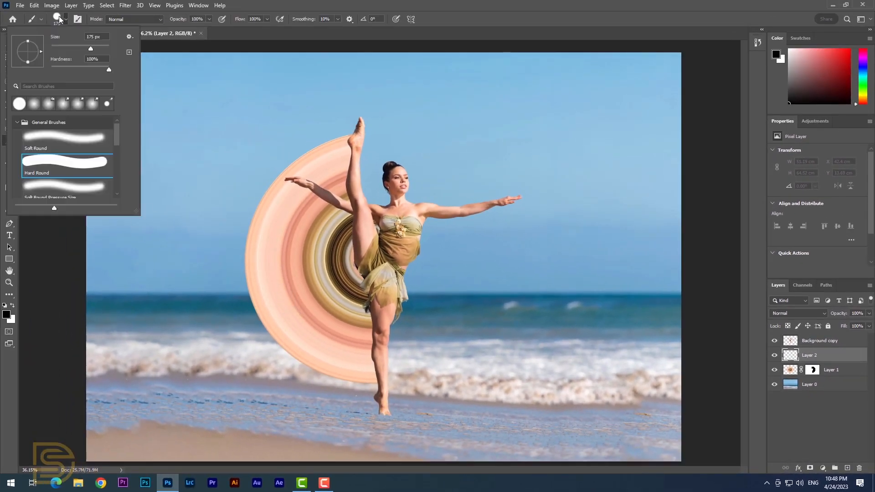
left_click(51, 144)
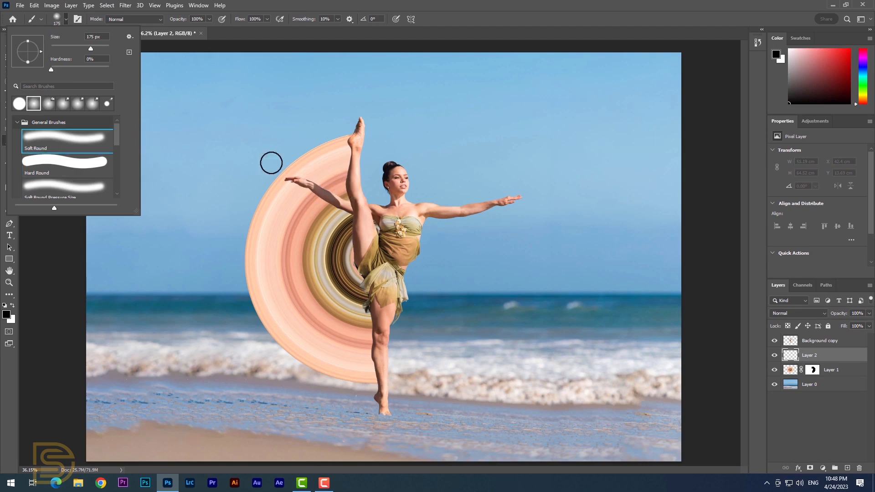
key("bracketleft")
key("bracketleft")
Step: Paint black shadows on the disc along her raised leg, standing leg and arm, and set the shadow layer's opacity to 28%
left_click(349, 148)
left_click_drag(351, 142, 348, 187)
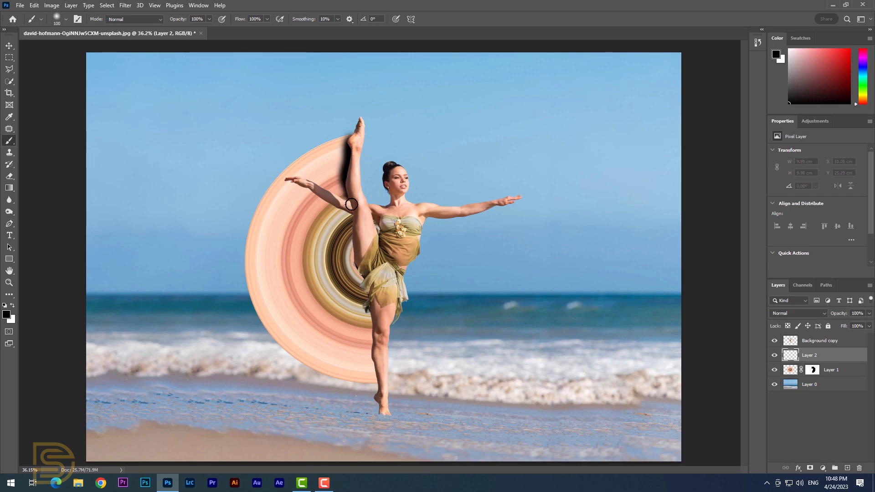
mouse_move(355, 257)
left_mouse_down()
mouse_move(372, 303)
mouse_move(379, 383)
left_mouse_up()
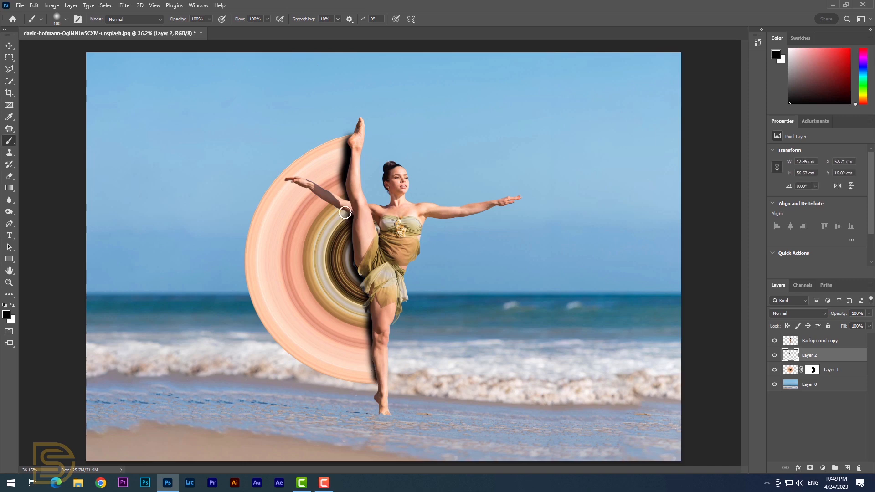
left_click_drag(330, 203, 292, 184)
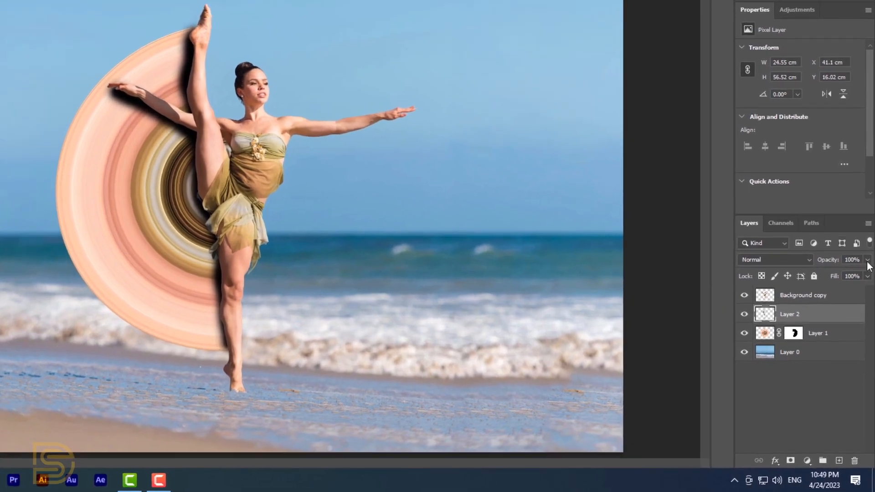
left_click(869, 313)
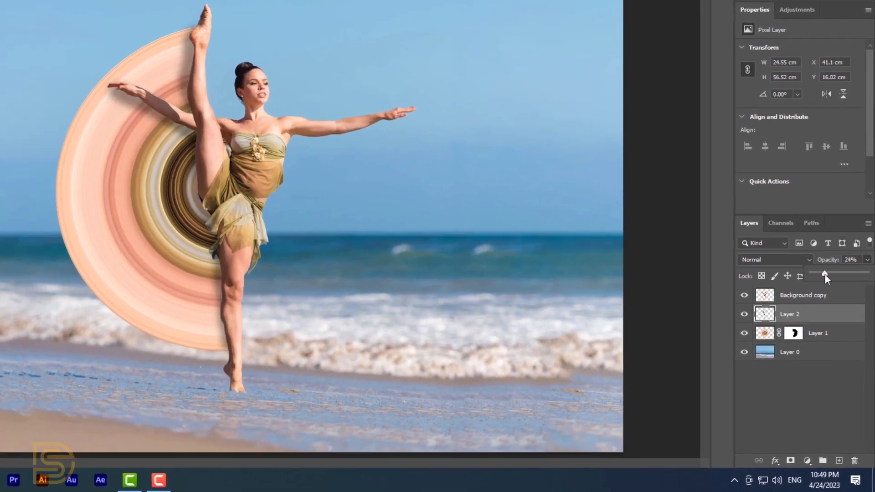
left_click_drag(825, 275, 825, 275)
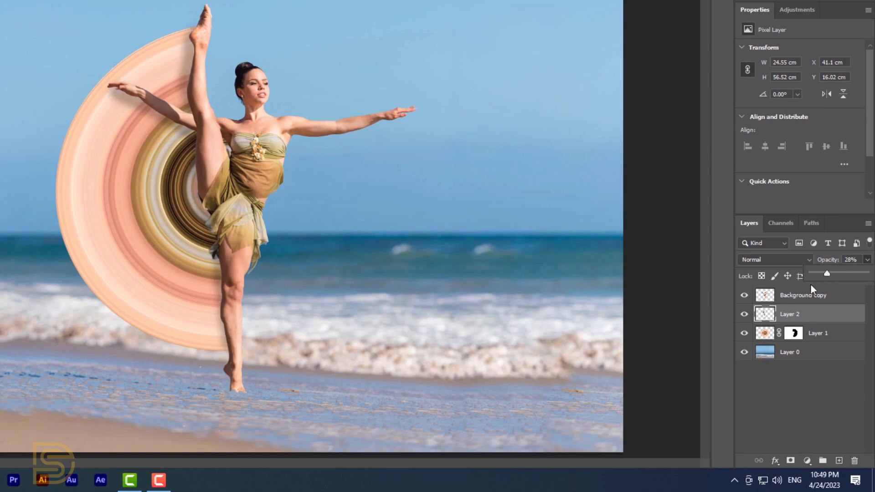
Step: Create another blank layer directly beneath the dancer cutout and stamp one very large soft black spot behind her
left_click(803, 295)
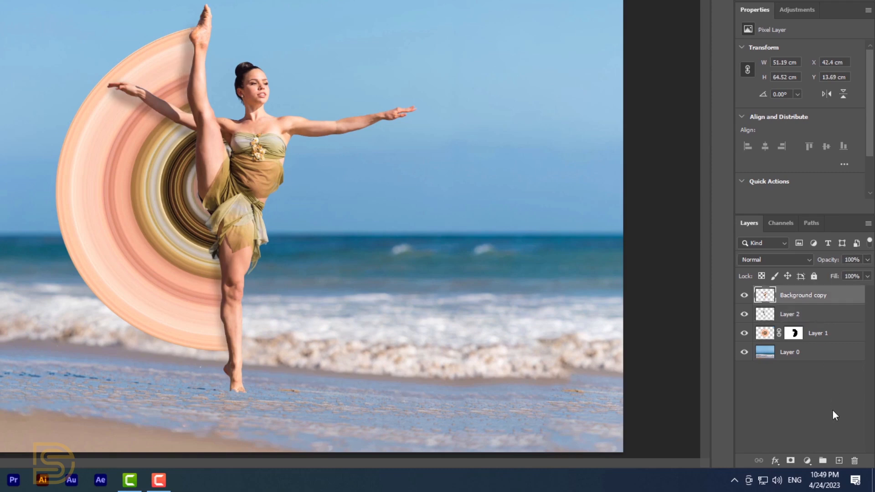
left_click(840, 461, "ctrl")
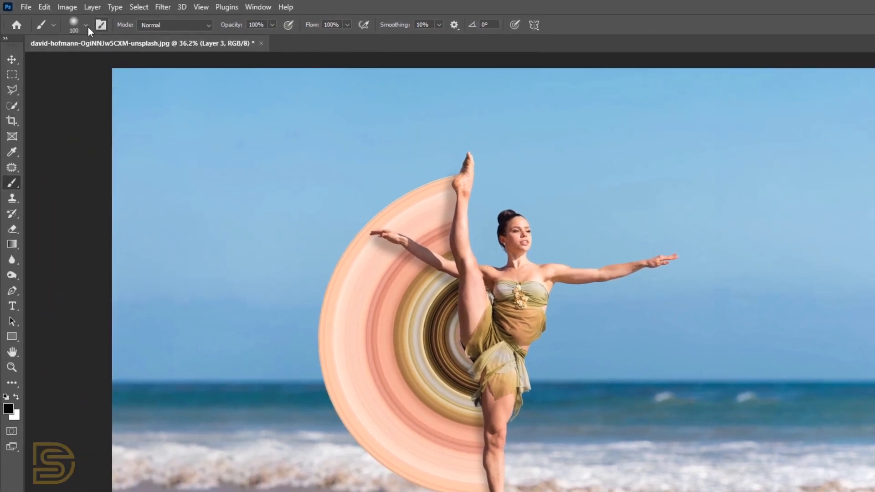
left_click(87, 24)
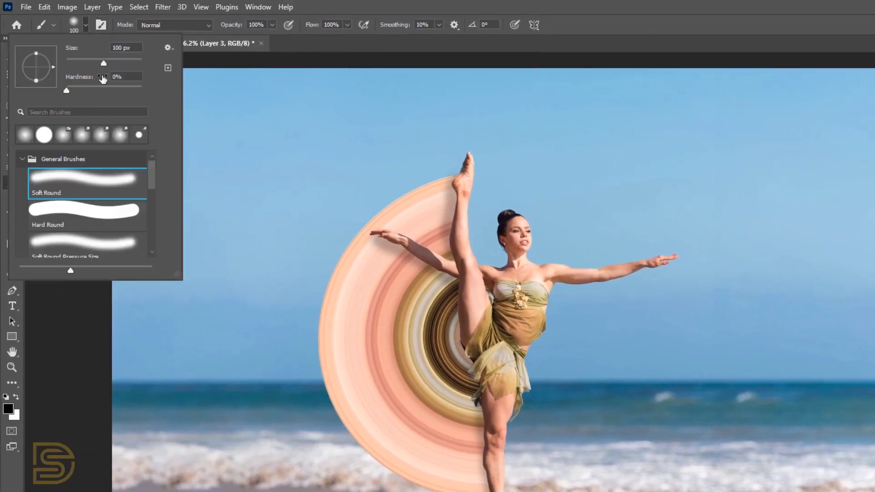
left_click(483, 332)
Step: Flatten the black spot into a ground shadow about 93.8 by 7.5 cm at her foot, and set its layer opacity to 29%
key("ctrl+t")
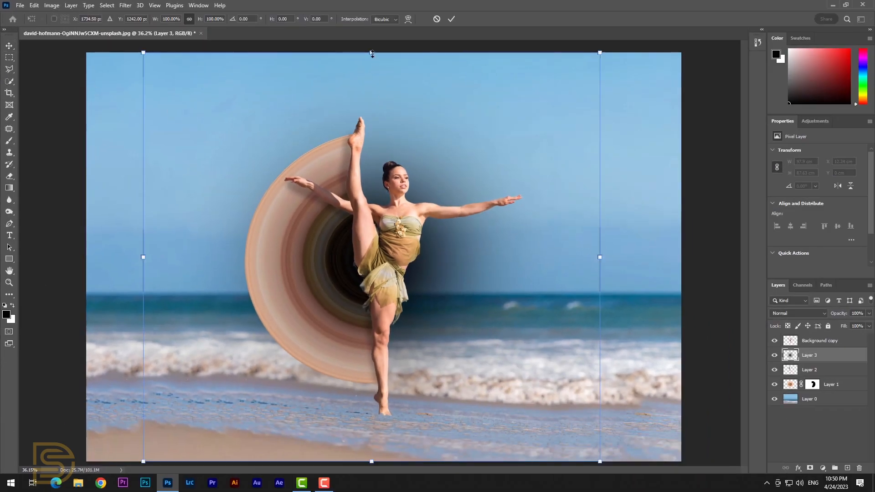
mouse_move(371, 54)
left_mouse_down()
mouse_move(371, 413)
mouse_move(381, 385)
mouse_move(397, 413)
left_mouse_up()
left_click_drag(624, 415, 629, 434)
left_click_drag(448, 423, 400, 404)
key("Return")
left_click_drag(870, 313, 840, 325)
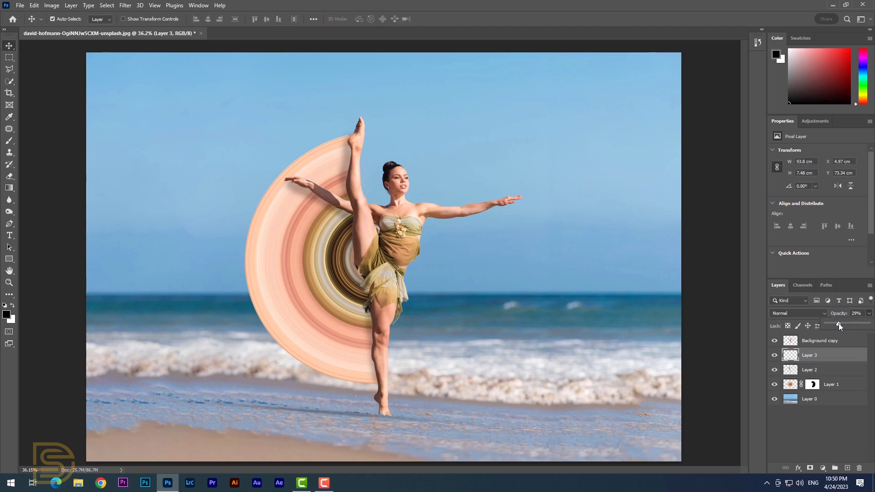